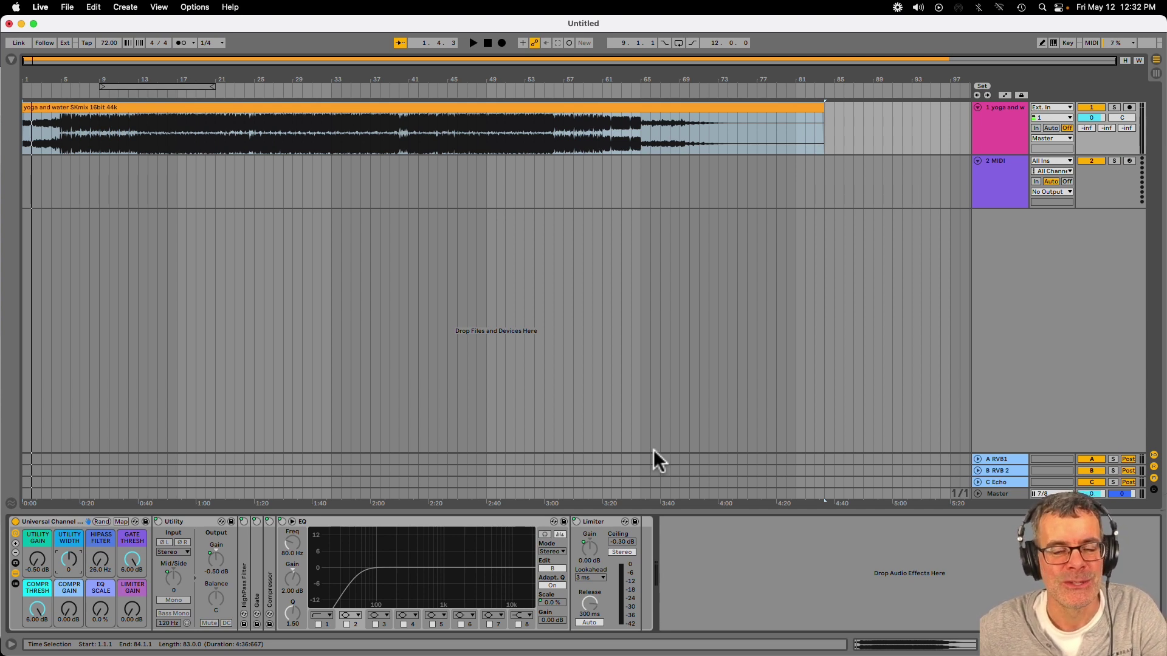
Read the rack's Utility Gain, HiPass Filter, Gate Thresh, EQ Scale and Limiter Gain values, then show Session View
click(68, 524)
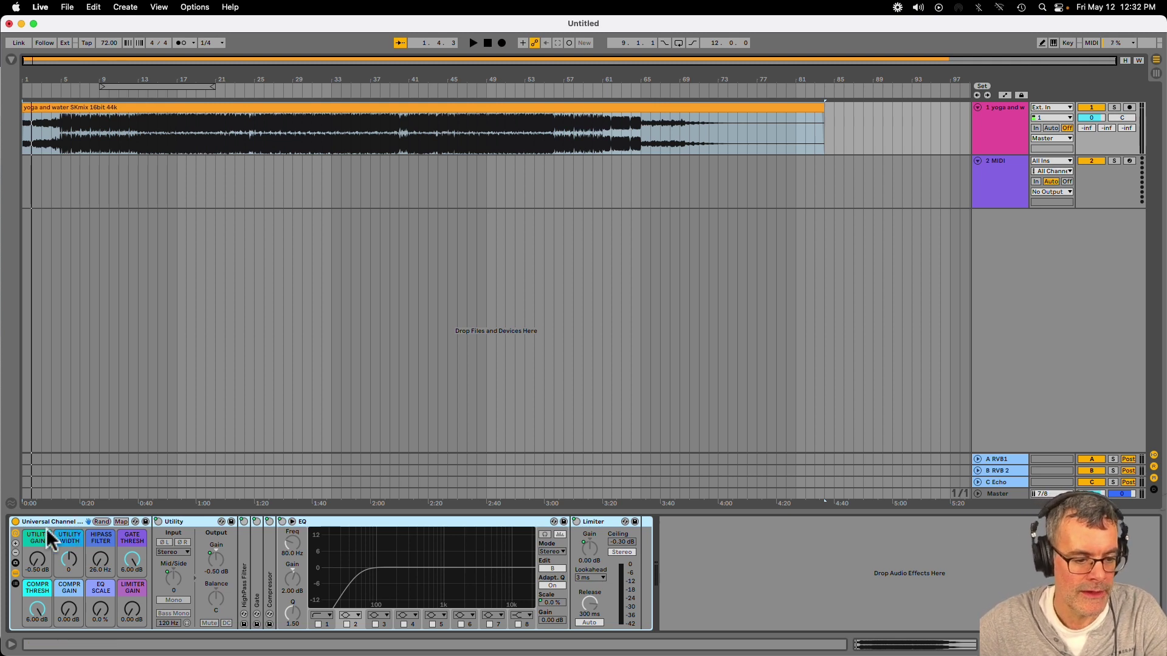
click(43, 550)
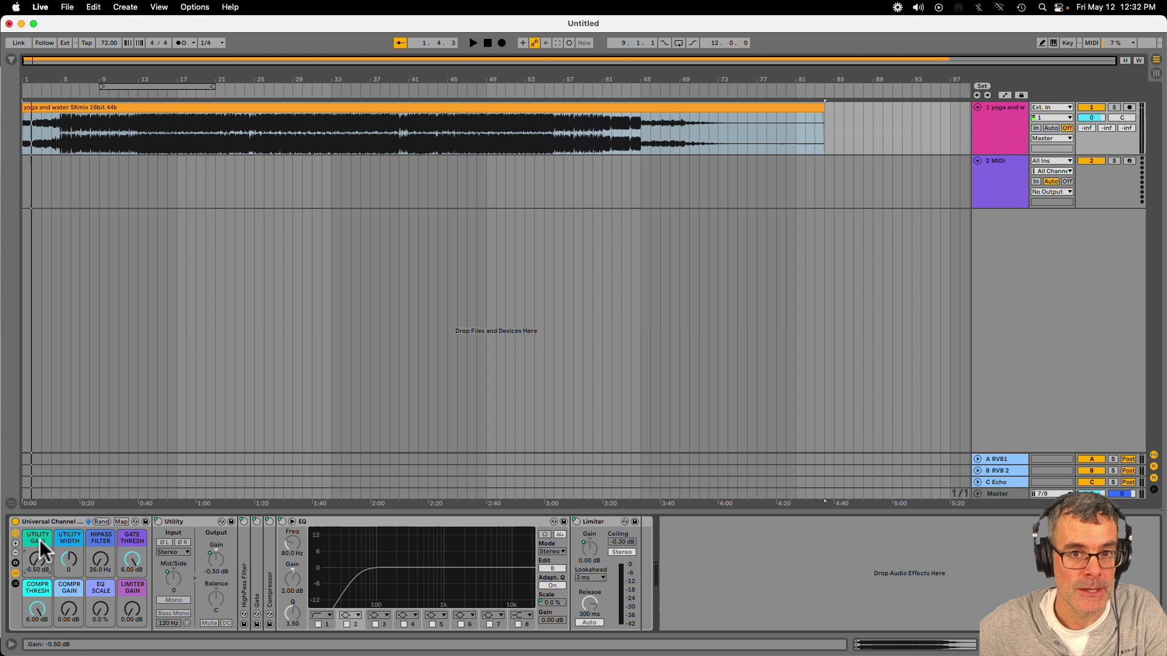
click(99, 551)
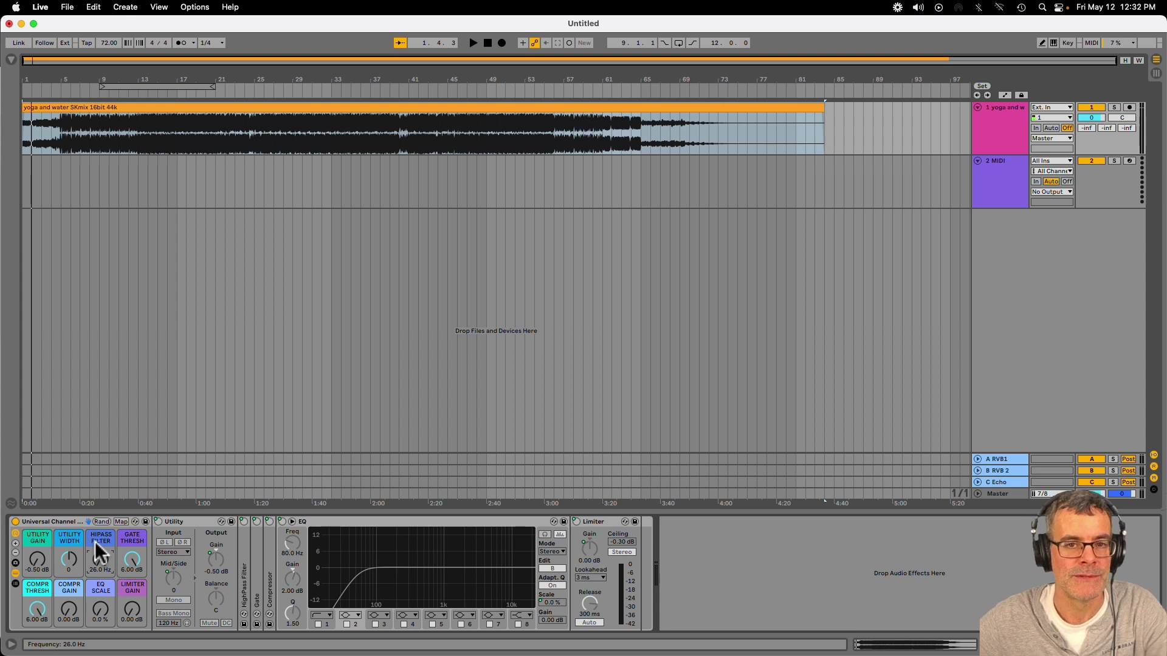
click(132, 552)
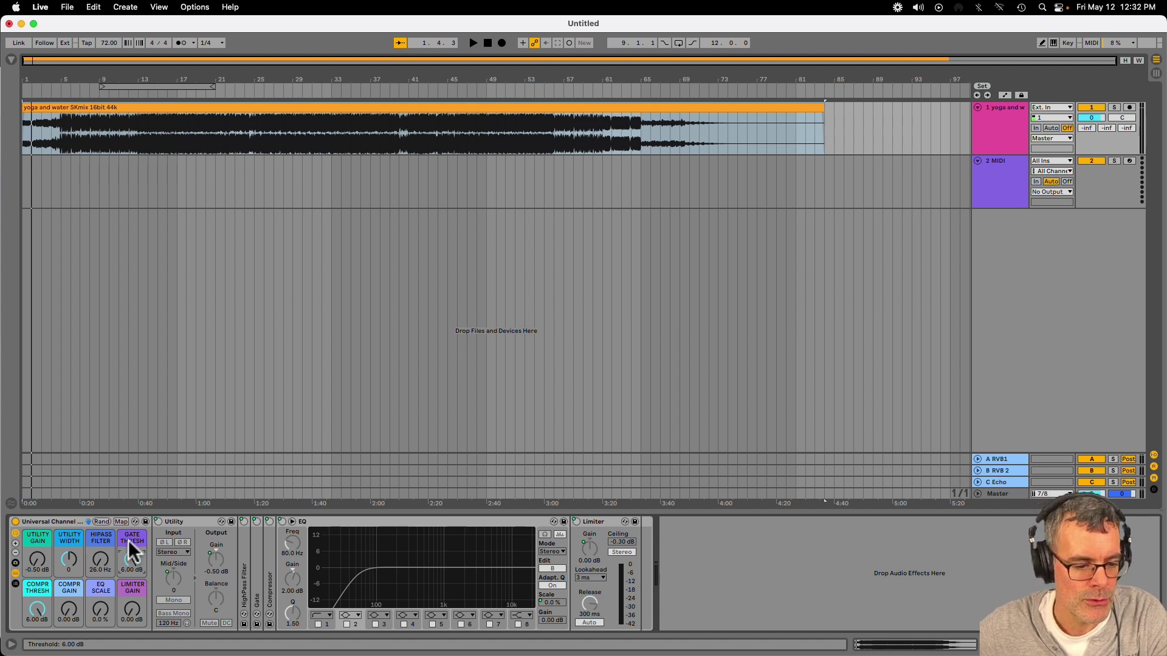
click(101, 605)
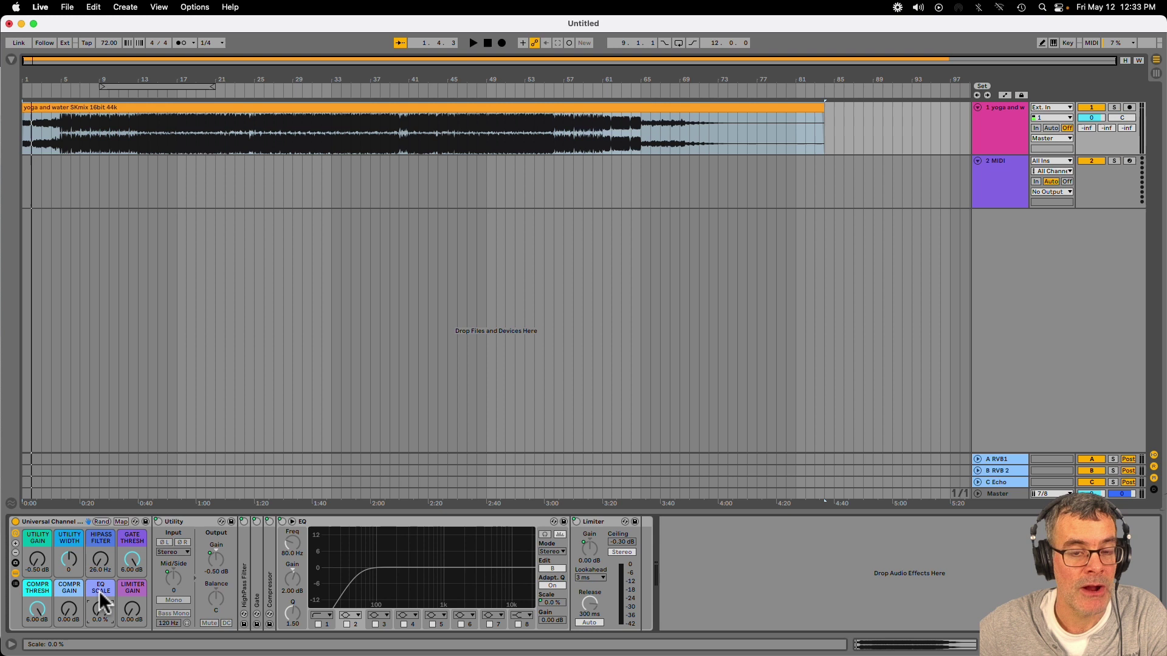
click(128, 601)
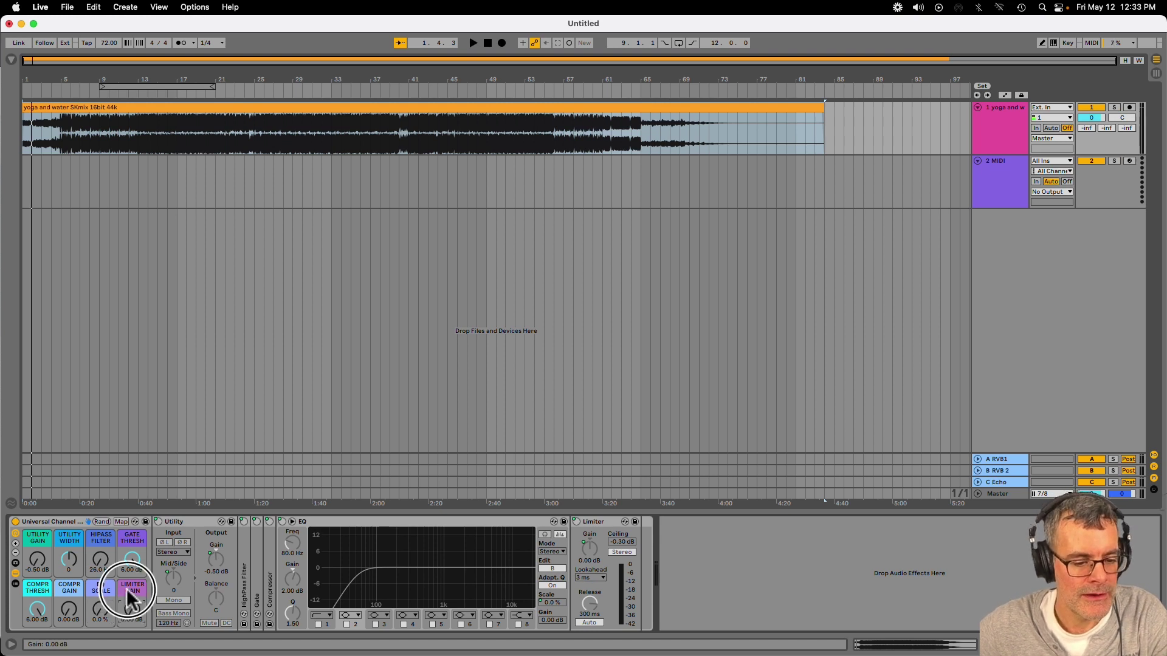
key(Tab)
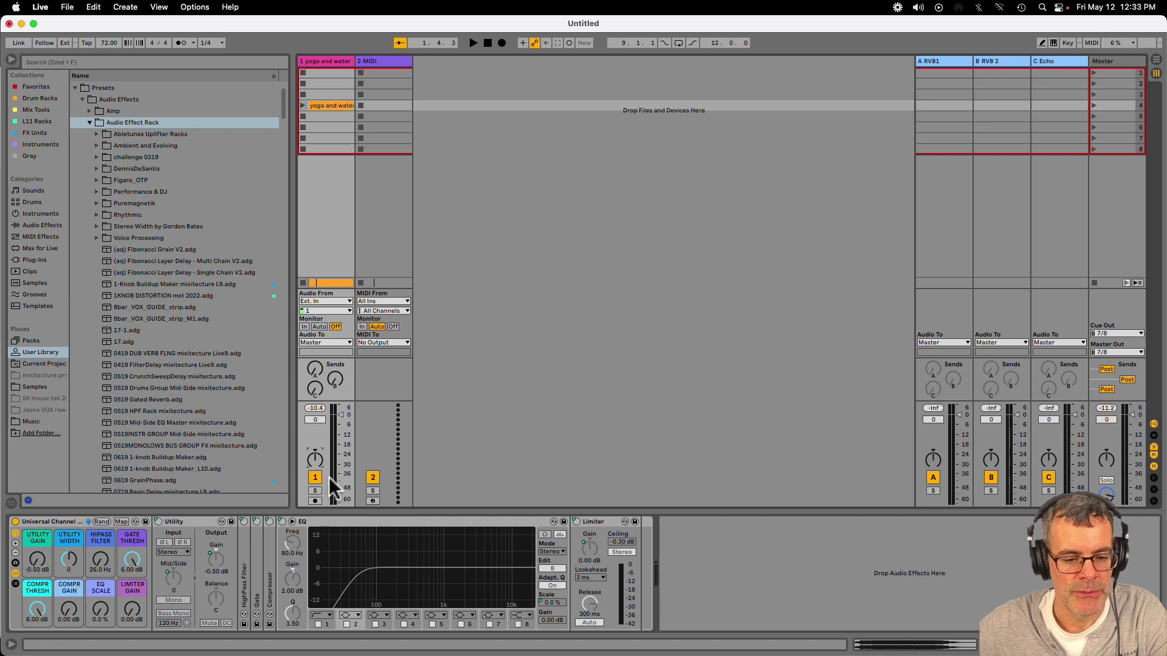
Reset track 1's volume to 0 dB and expand the HighPass Filter to its frequency setting
mouse_move(341, 423)
mouse_down()
mouse_move(341, 474)
mouse_move(341, 417)
mouse_up()
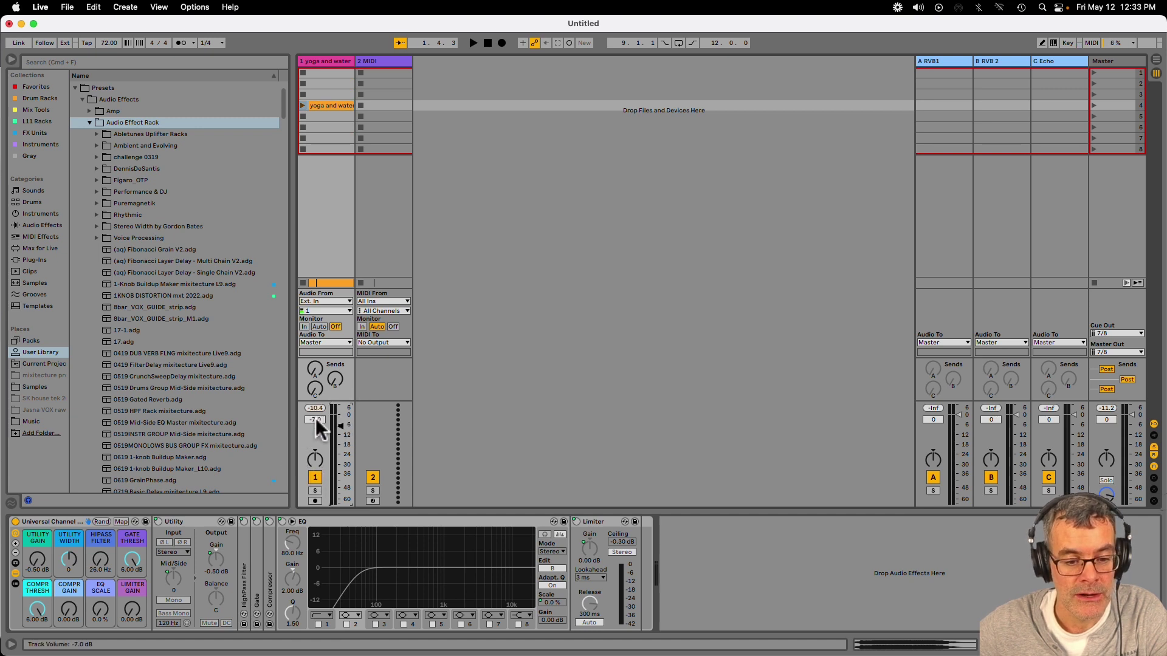
key(Delete)
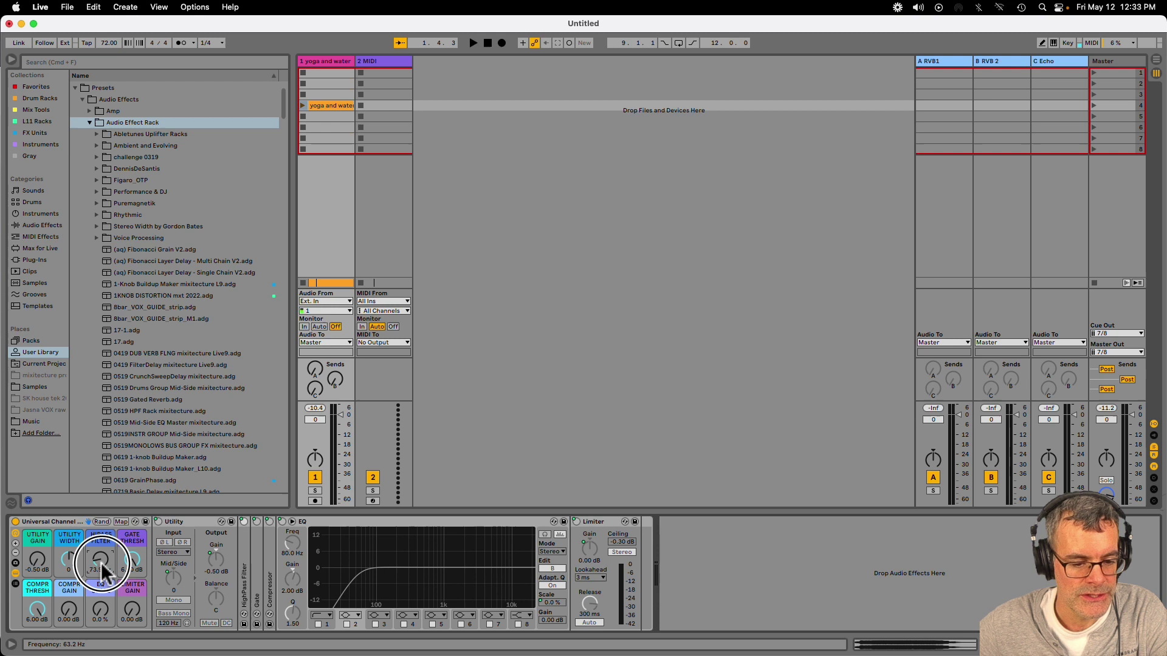
double_click(244, 578)
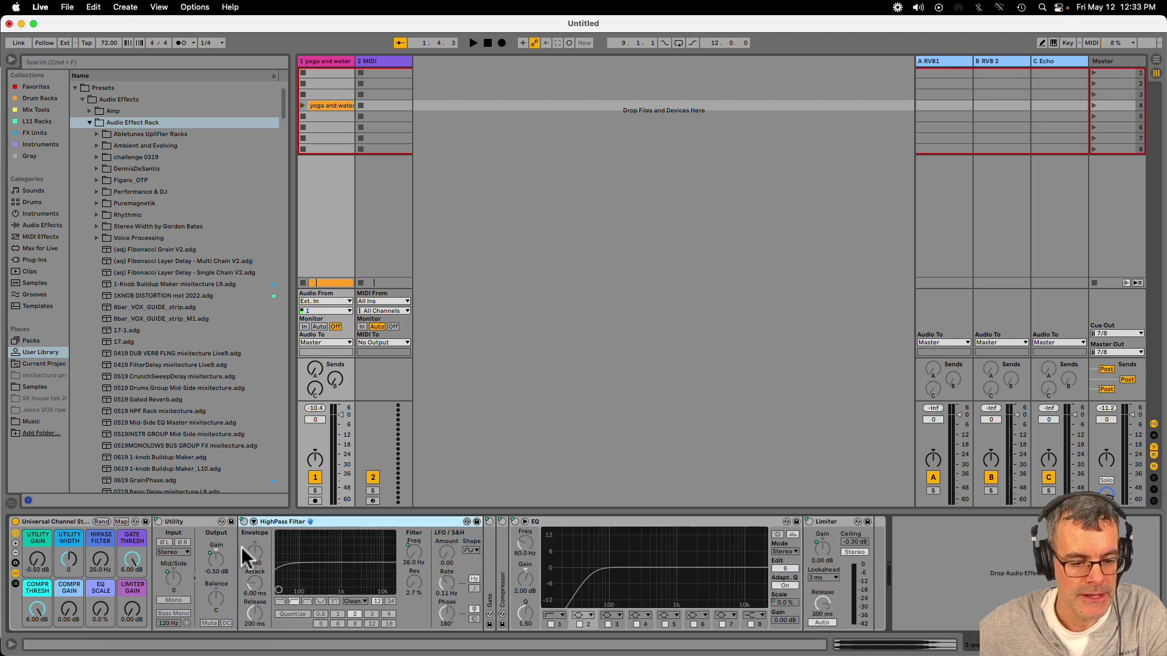
click(99, 560)
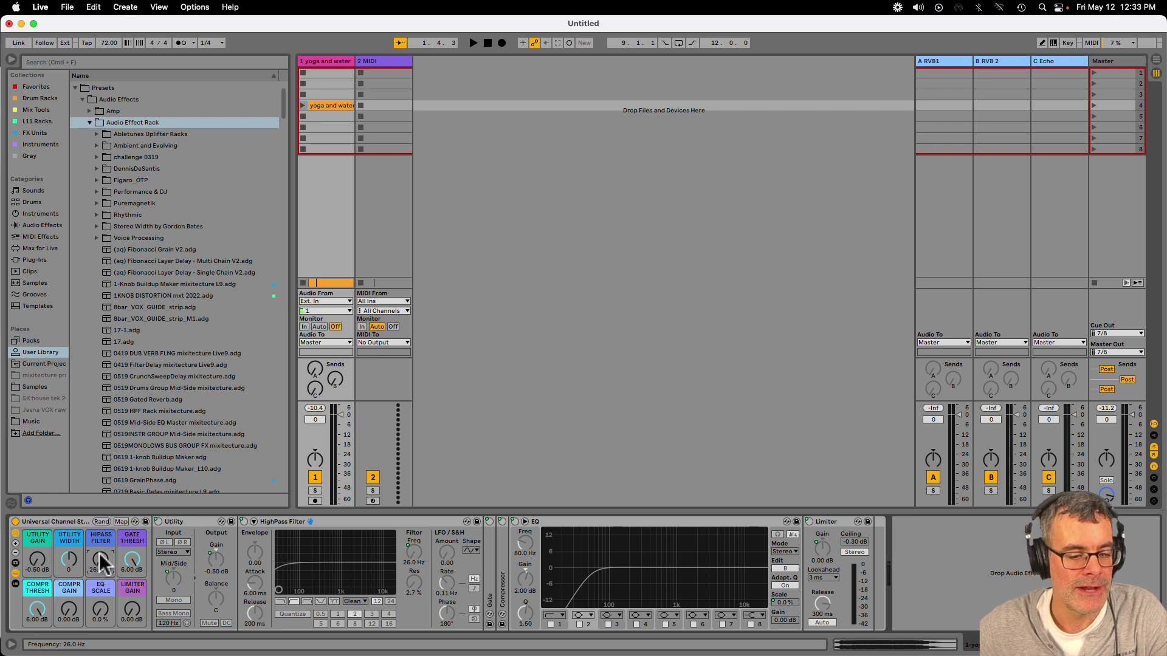
Start the yoga and water clip, reset the stereo width macro to 0, and fold Utility
click(302, 105)
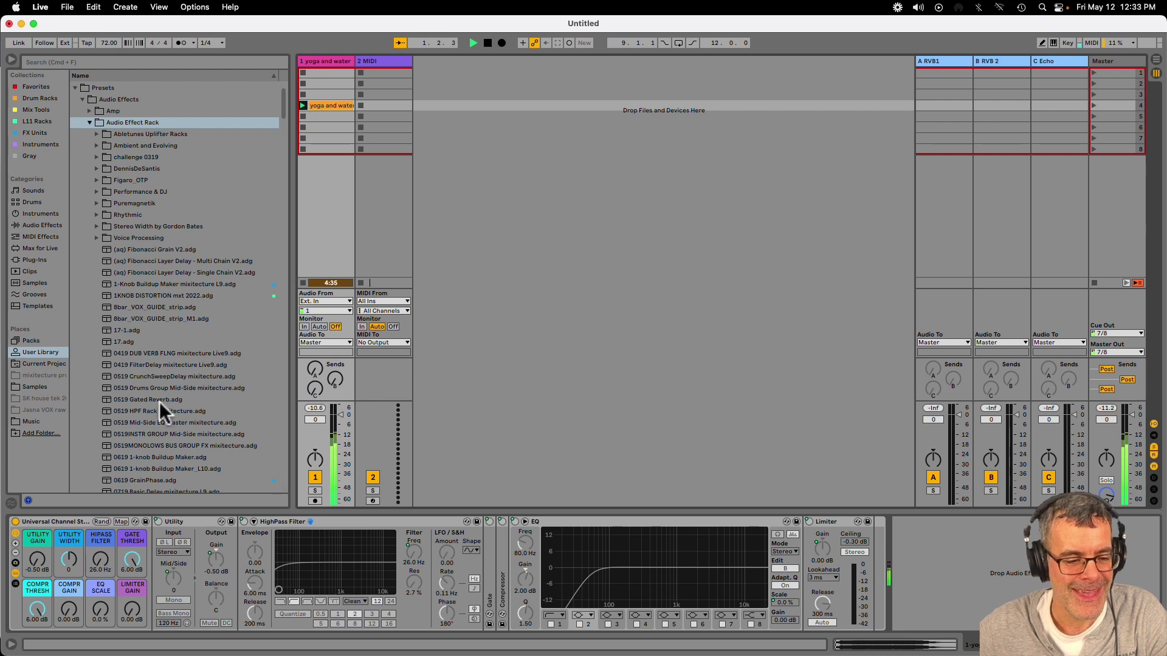
click(72, 524)
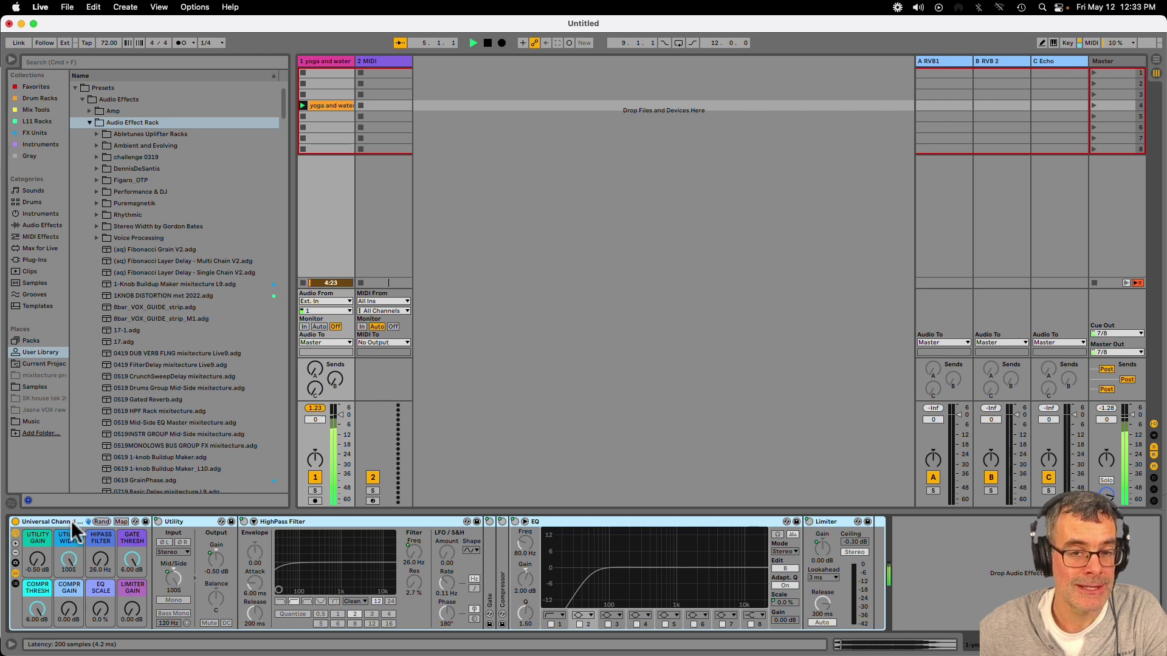
click(70, 565)
key(Delete)
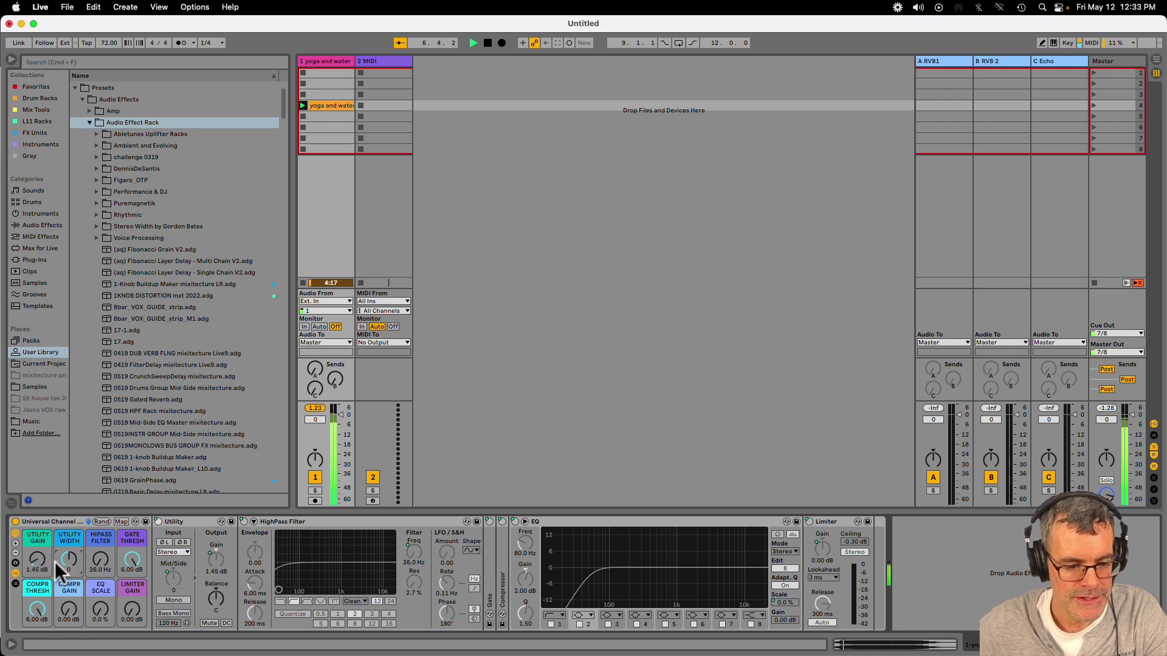
double_click(183, 521)
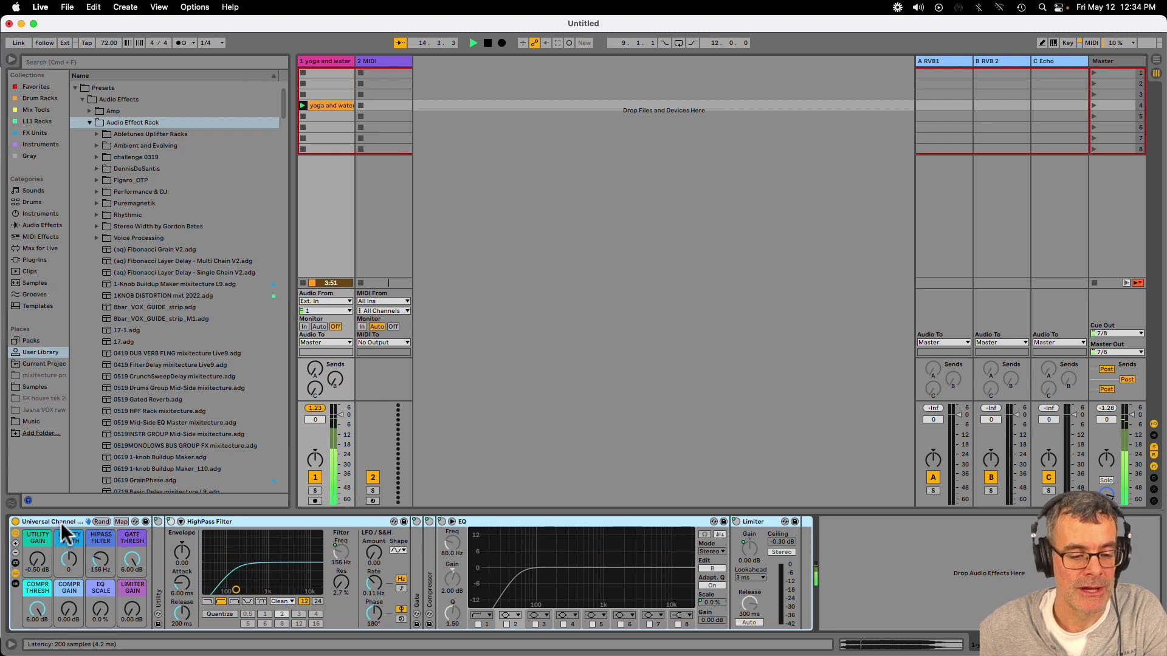
Collapse the HighPass Filter device, leaving the filter back at 26.0 Hz
double_click(203, 520)
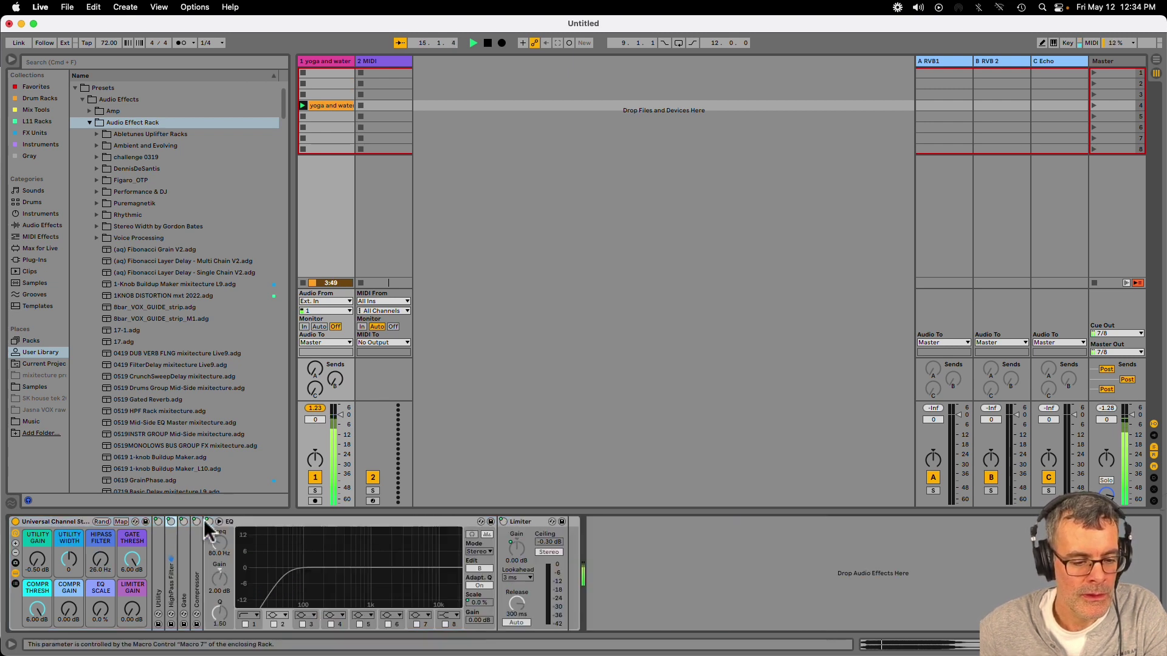
Expand the Gate, raise its floor to about -33 dB, then fold the Gate away
double_click(183, 568)
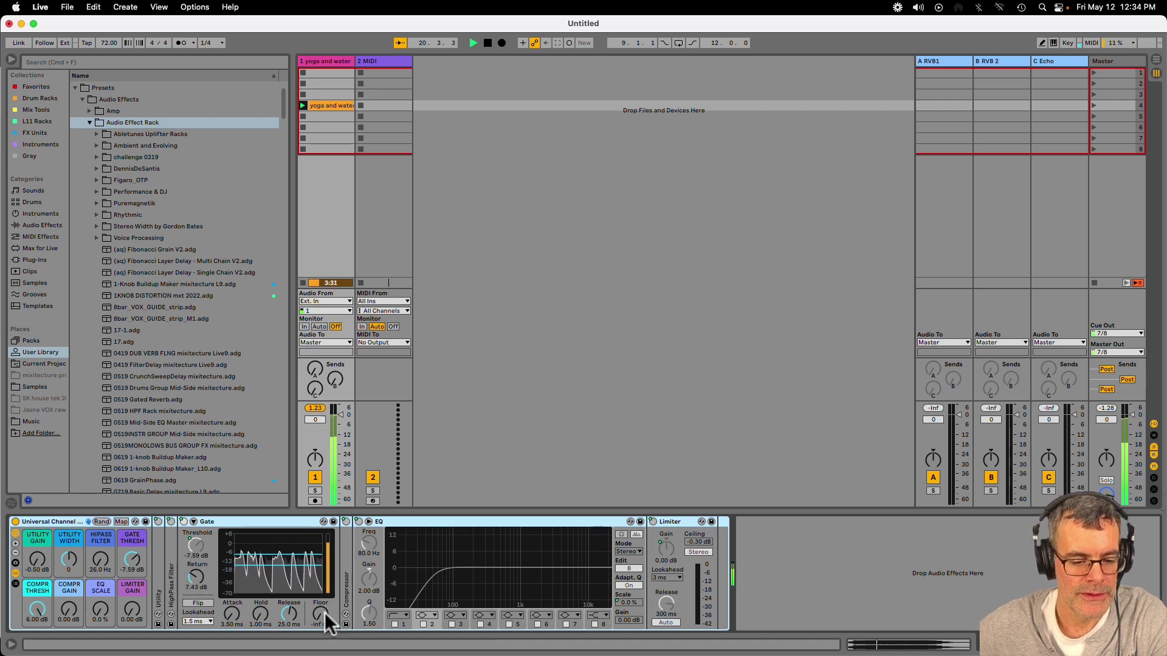
drag(326, 620, 324, 623)
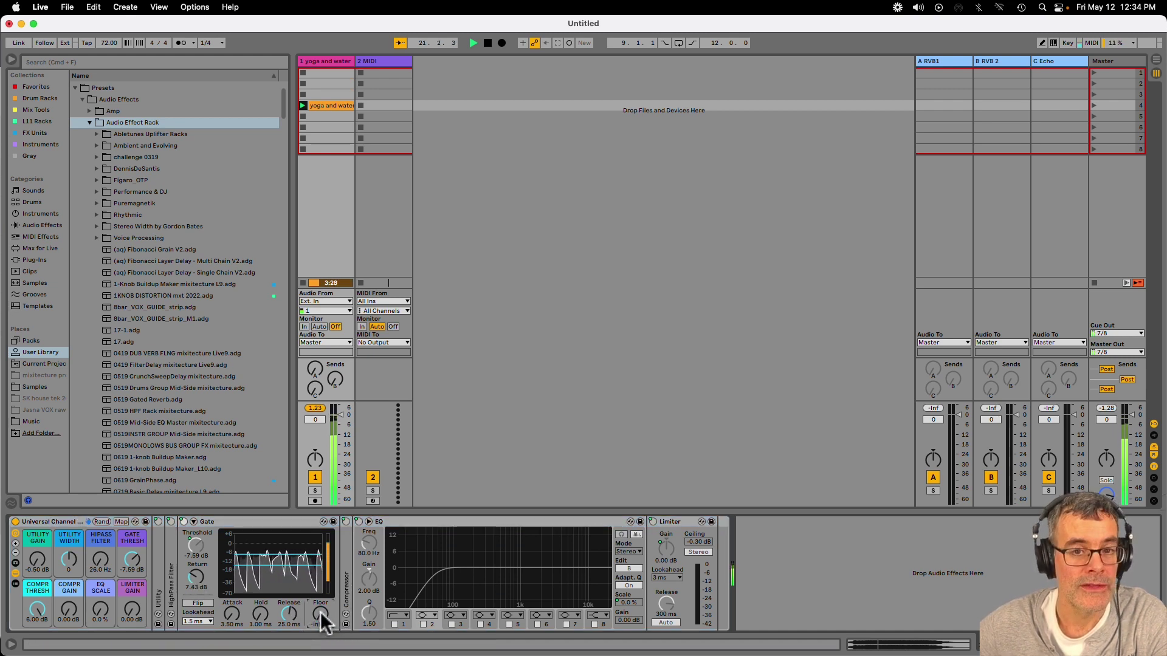
click(76, 523)
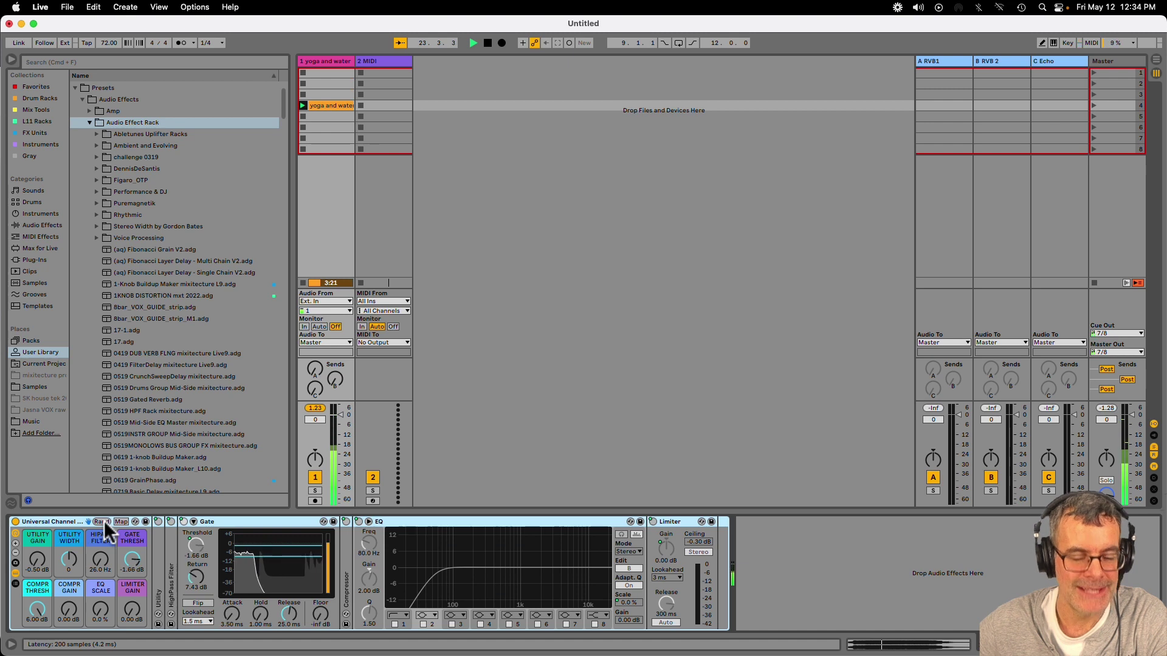
click(220, 524)
double_click(220, 524)
Expand the Compressor and return the Compr Thresh macro to 6.00 dB after auditioning -8.16 dB
double_click(195, 567)
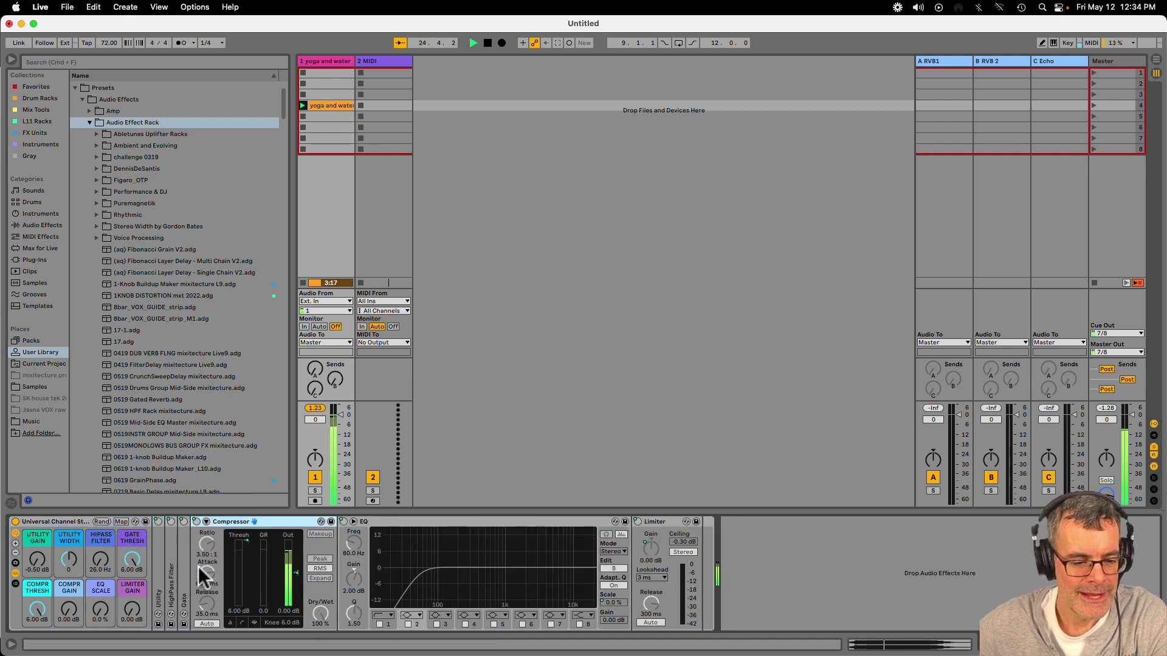
click(74, 523)
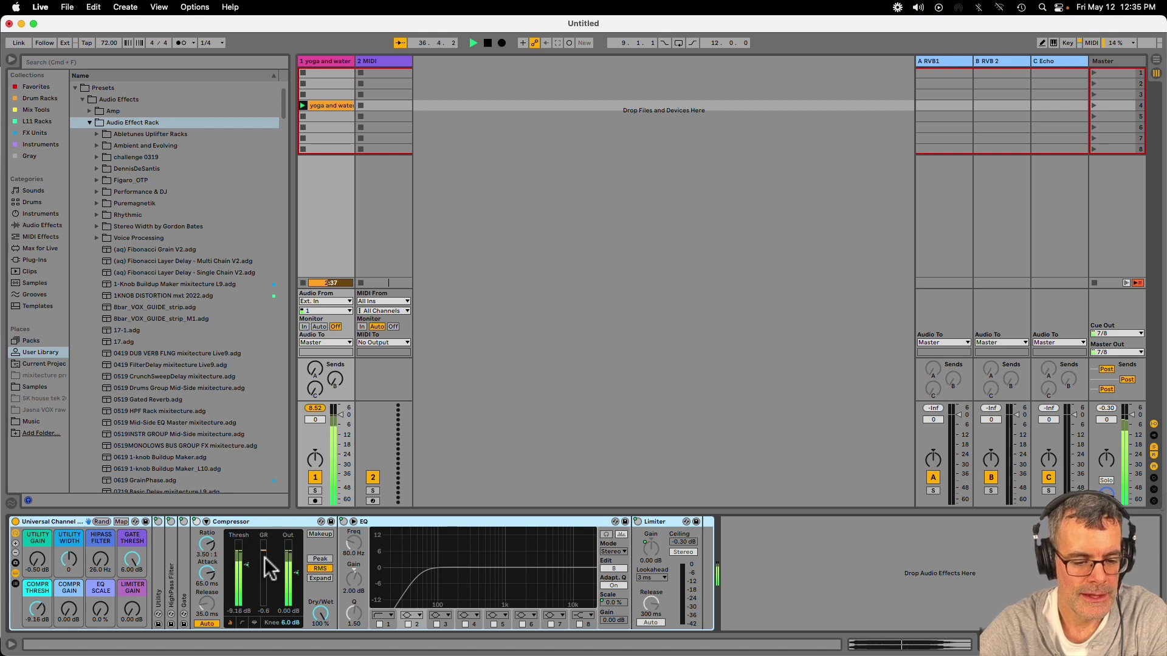
click(249, 556)
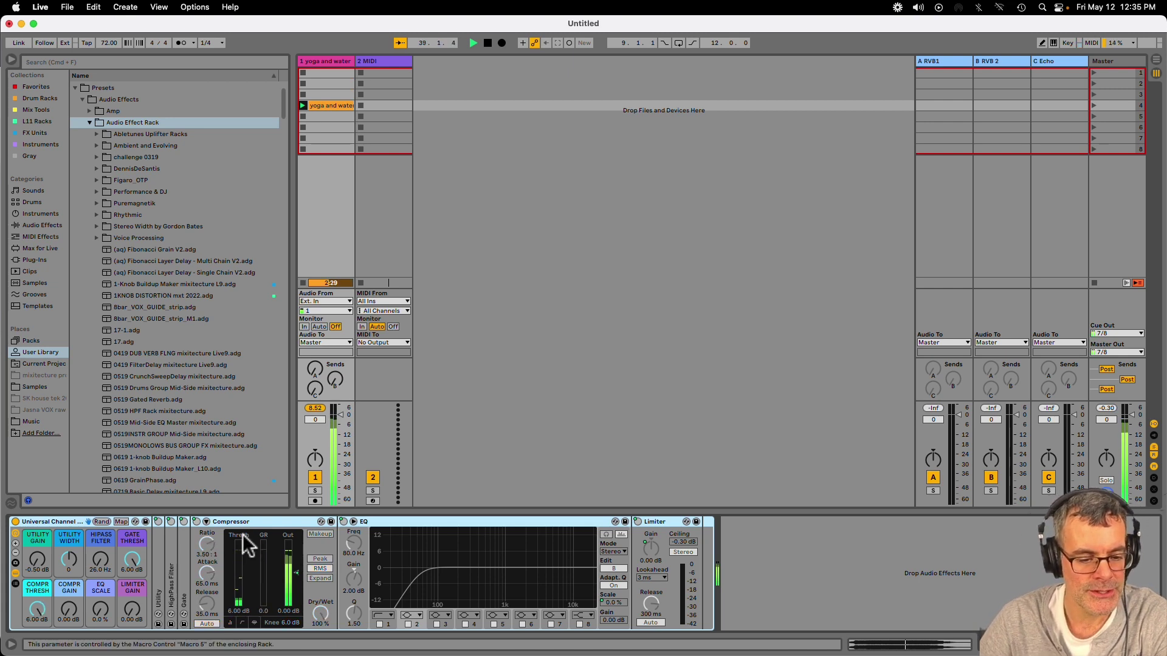
Fold the Compressor, enlarge the EQ Eight display, and raise EQ Scale from 58% to 100%
click(206, 522)
double_click(308, 556)
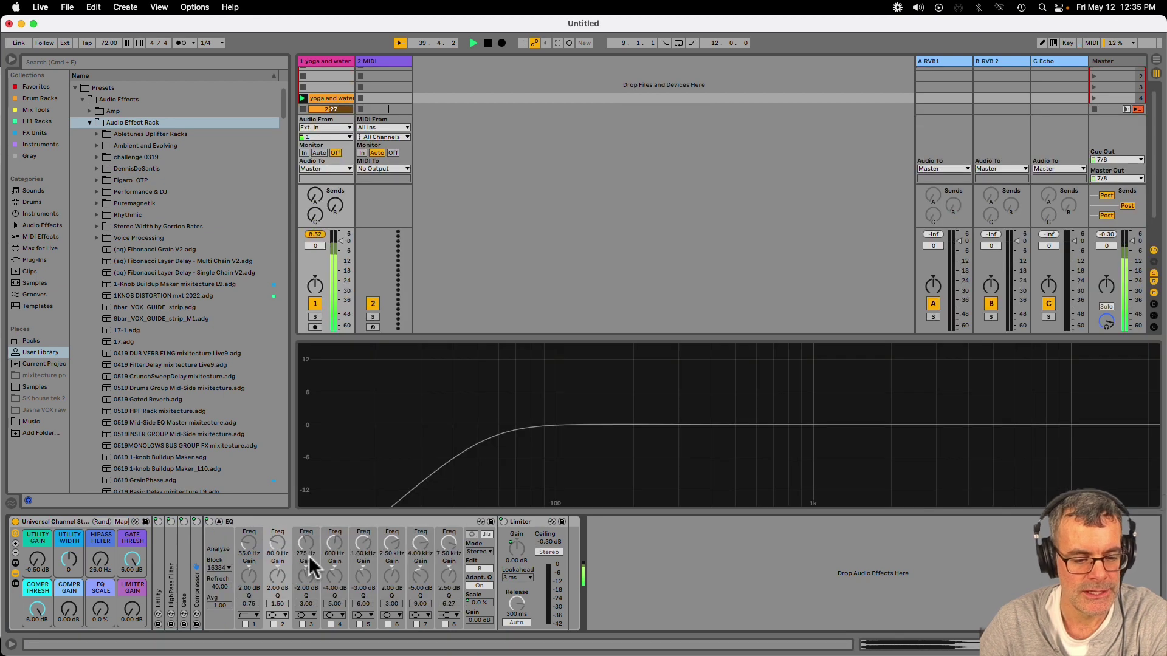
click(49, 520)
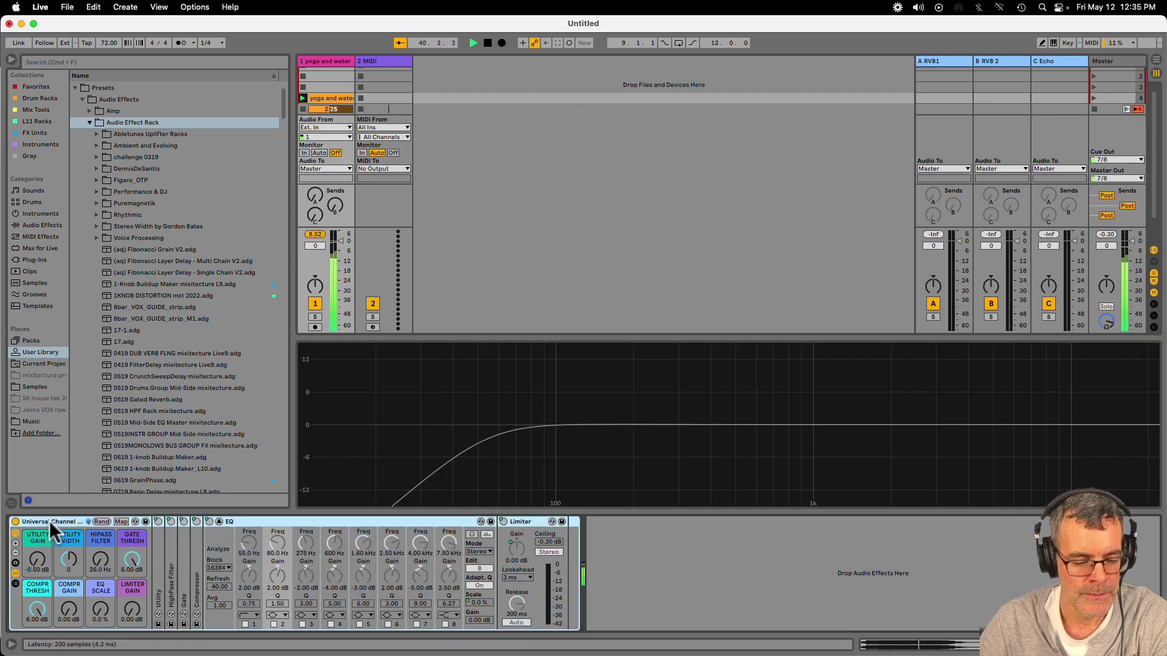
key(super+z)
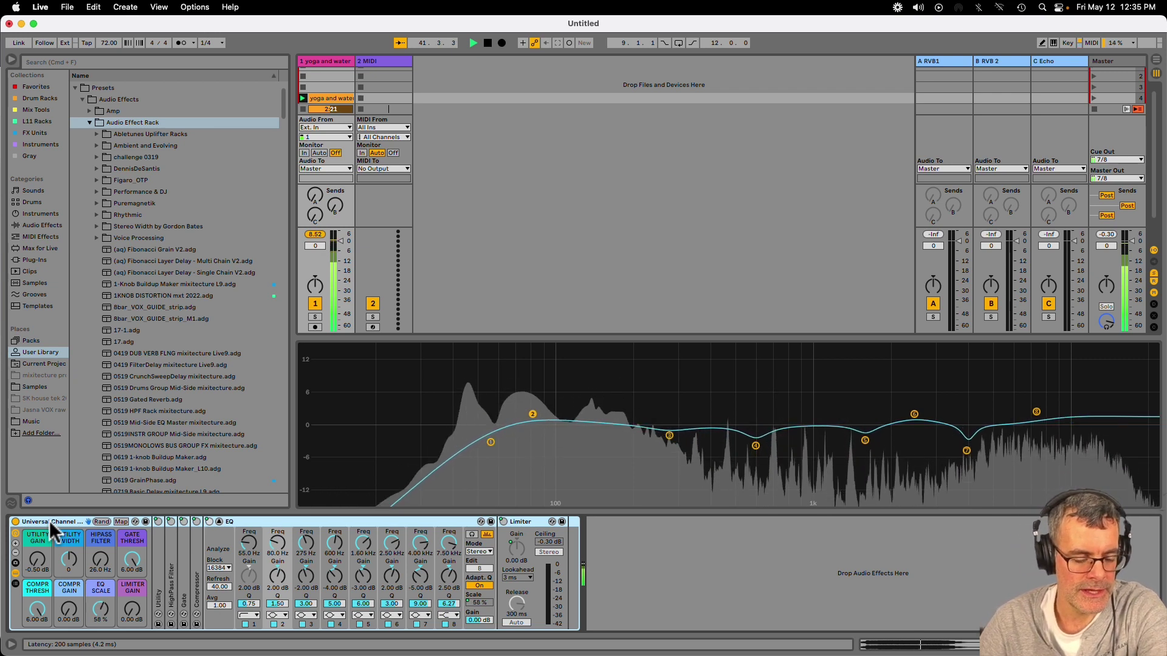
key(super+z)
key(super+z)
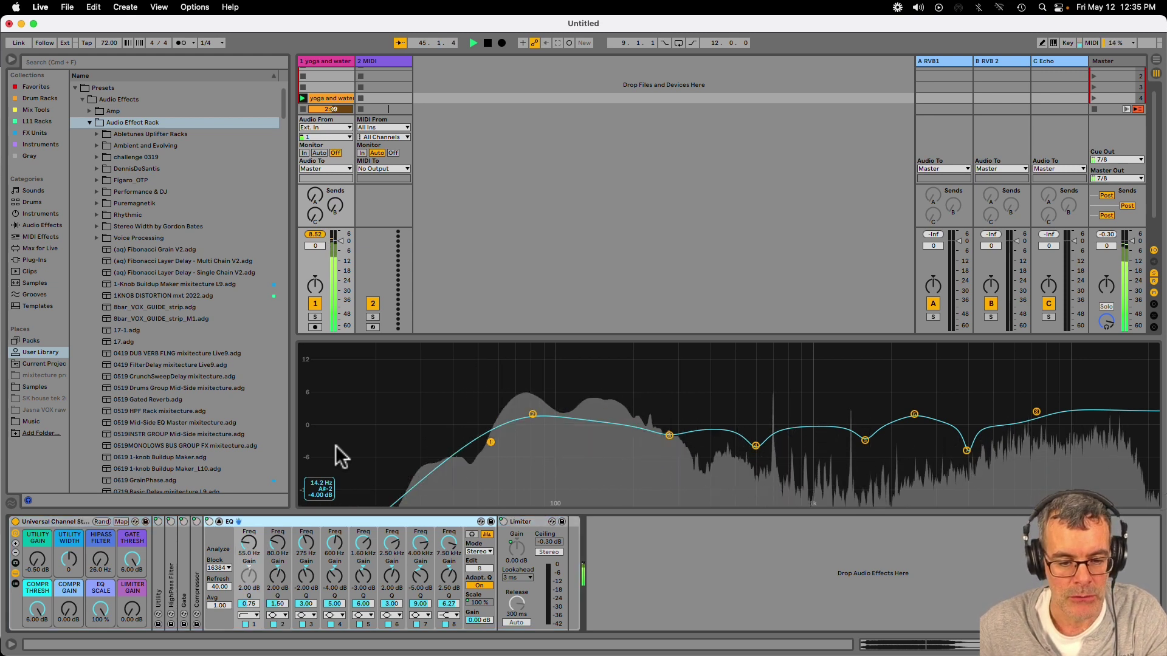
click(244, 624)
click(245, 624)
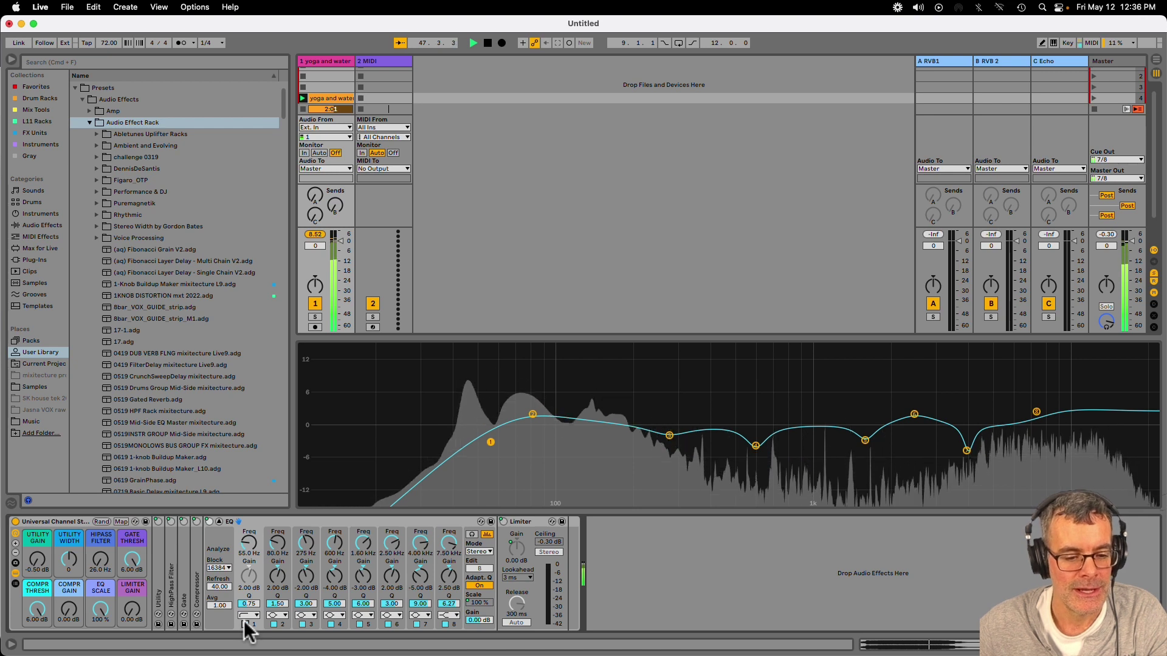
drag(247, 545, 246, 546)
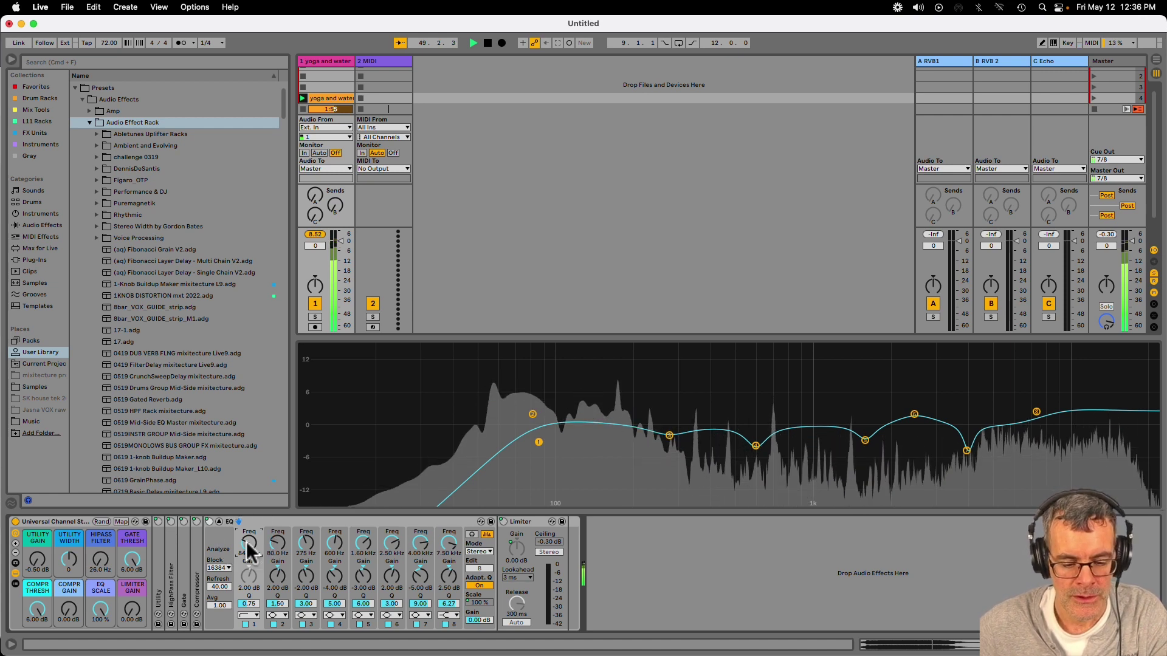
drag(247, 545, 247, 547)
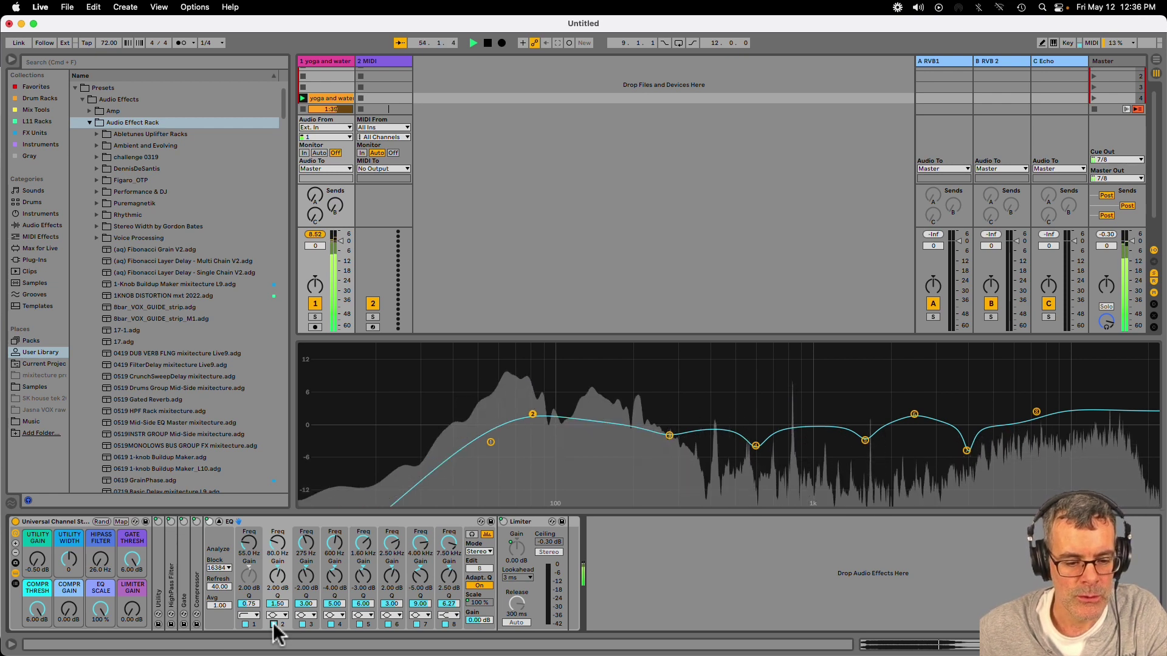
Bypass-compare the 275 Hz band, boost it to +12 dB, settle near -3 dB, then show Arrangement View
click(302, 624)
click(302, 624)
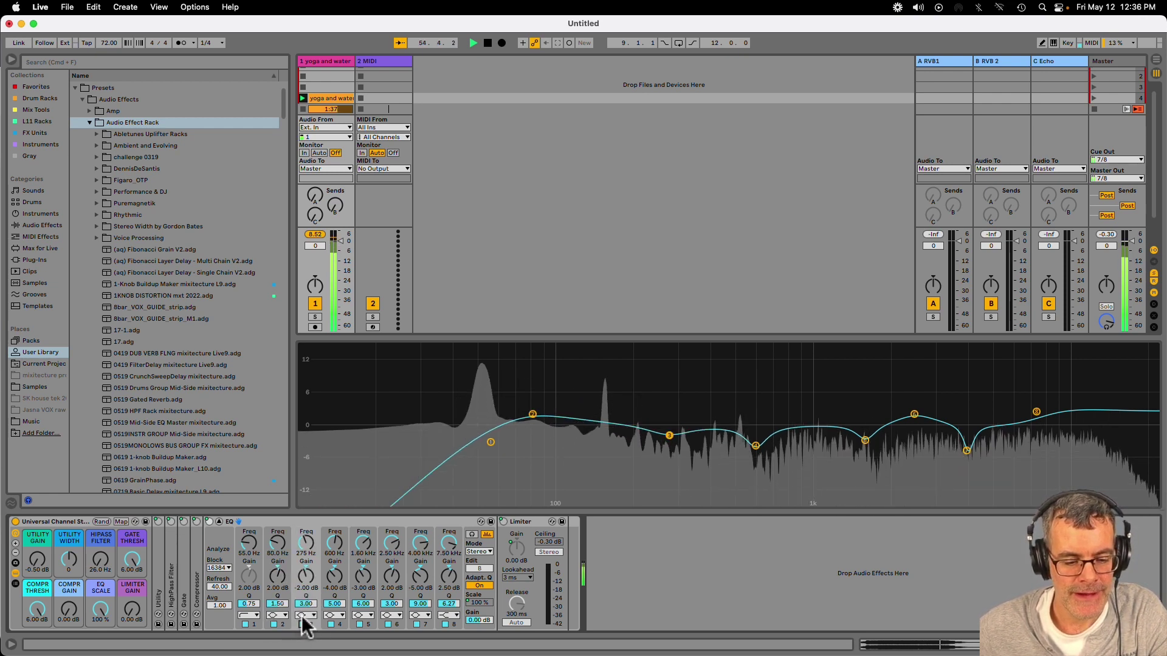
drag(302, 589, 307, 575)
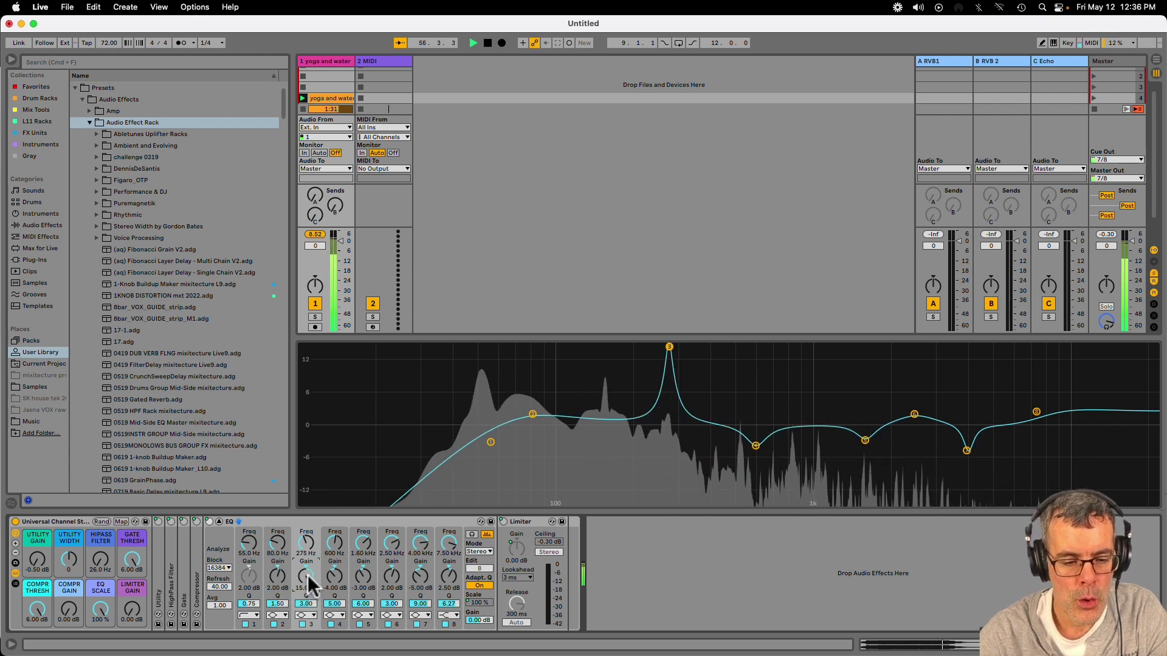
scroll(308, 575, down, 5)
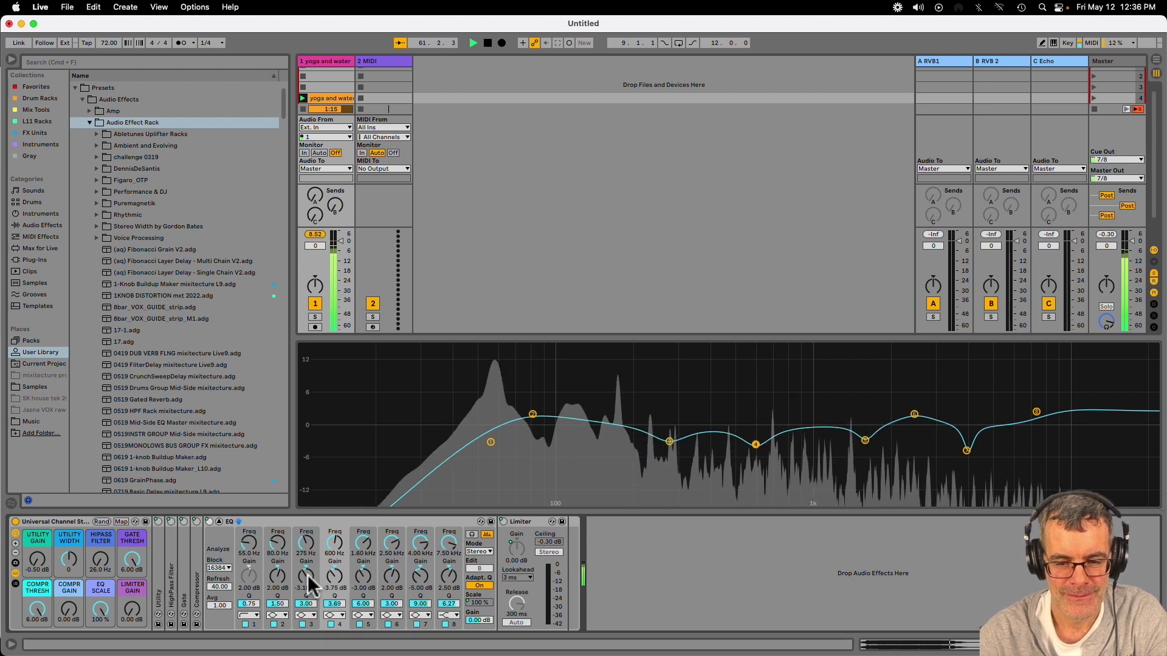
key(Tab)
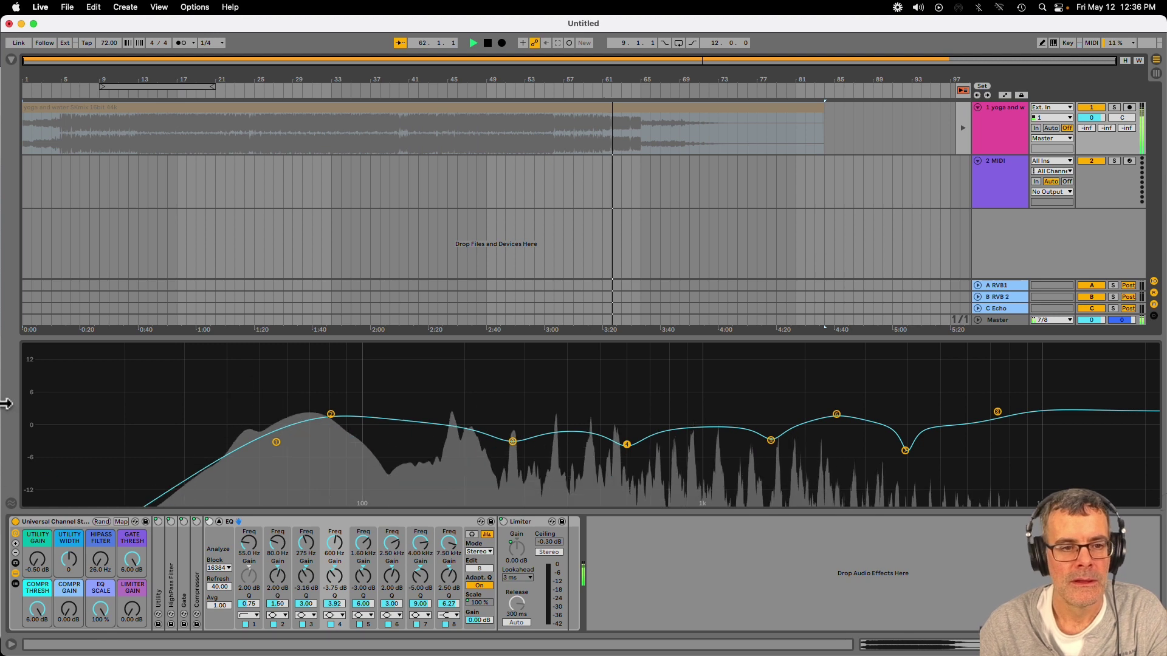
Loop the mix over bars 17–29, restart playback at the loop start, and return to Session View
click(358, 153)
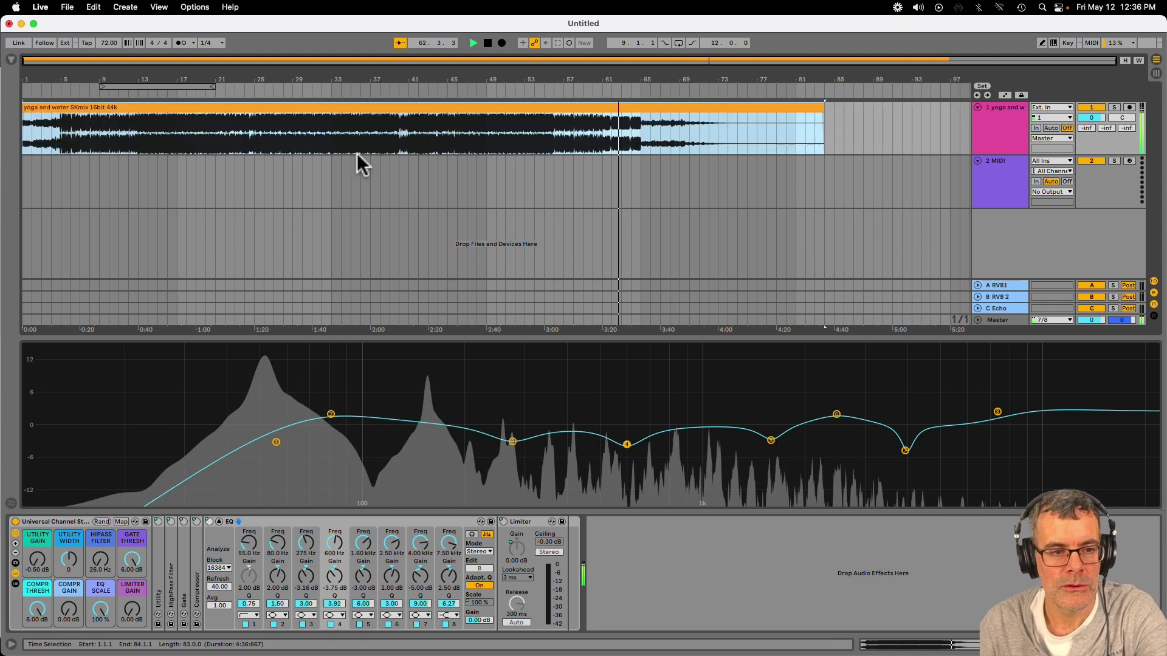
click(100, 92)
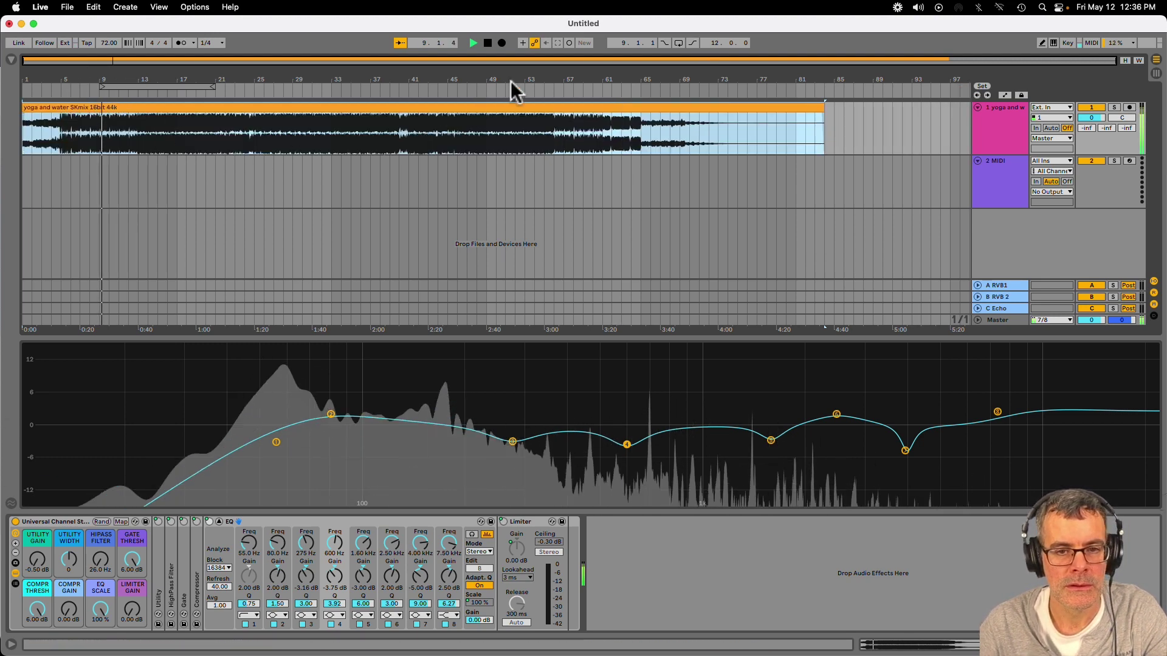
click(678, 42)
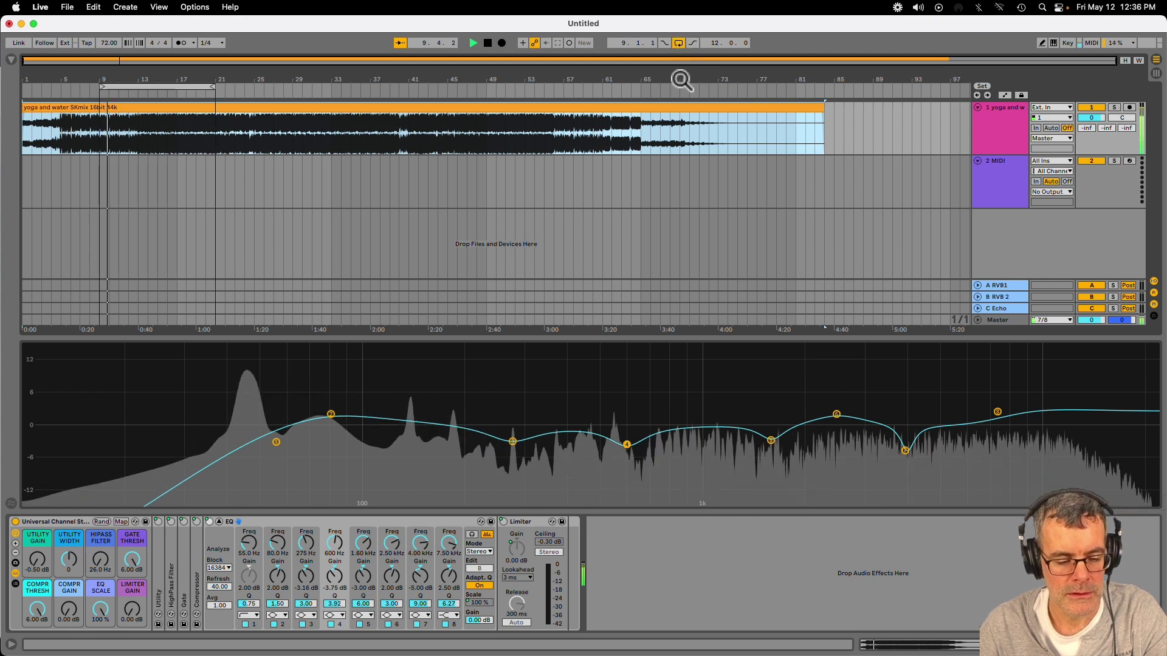
drag(163, 86, 242, 84)
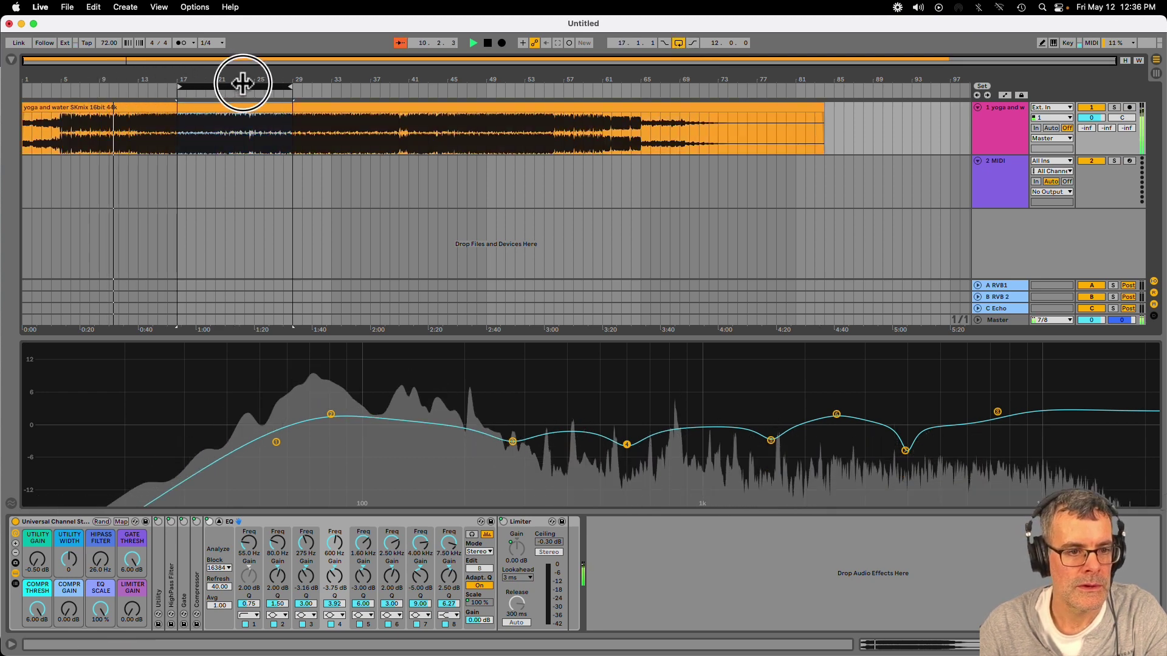
click(175, 96)
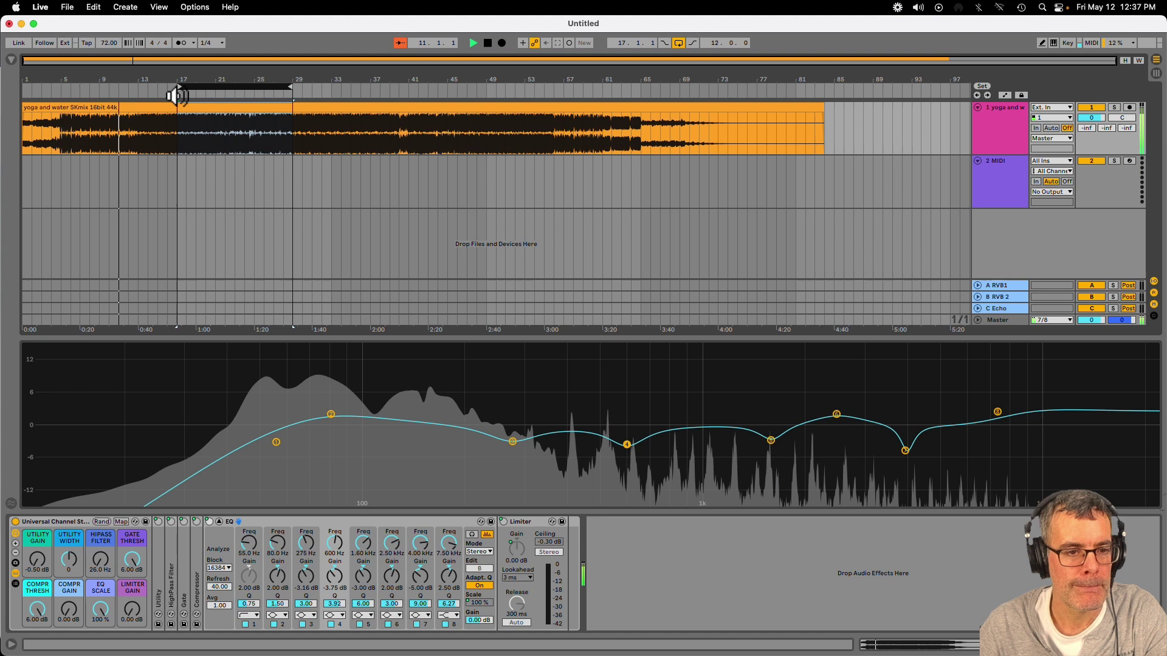
key(Tab)
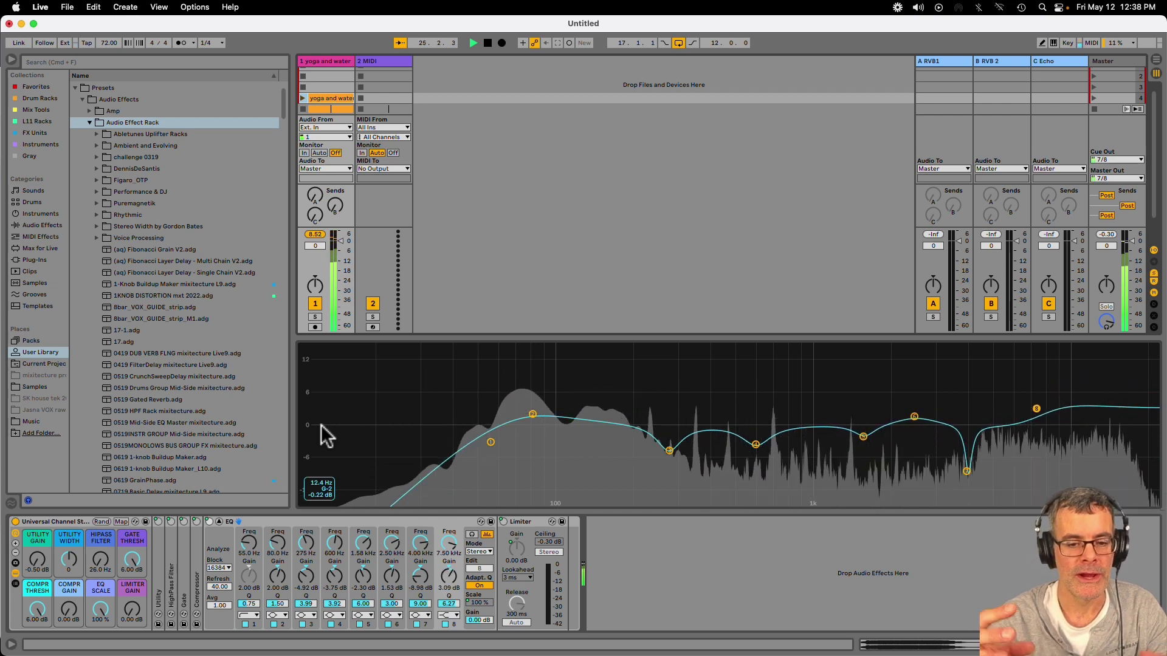
Close the enlarged EQ display, drag EQ Scale to 0%, and fold EQ Eight to a strip
click(395, 381)
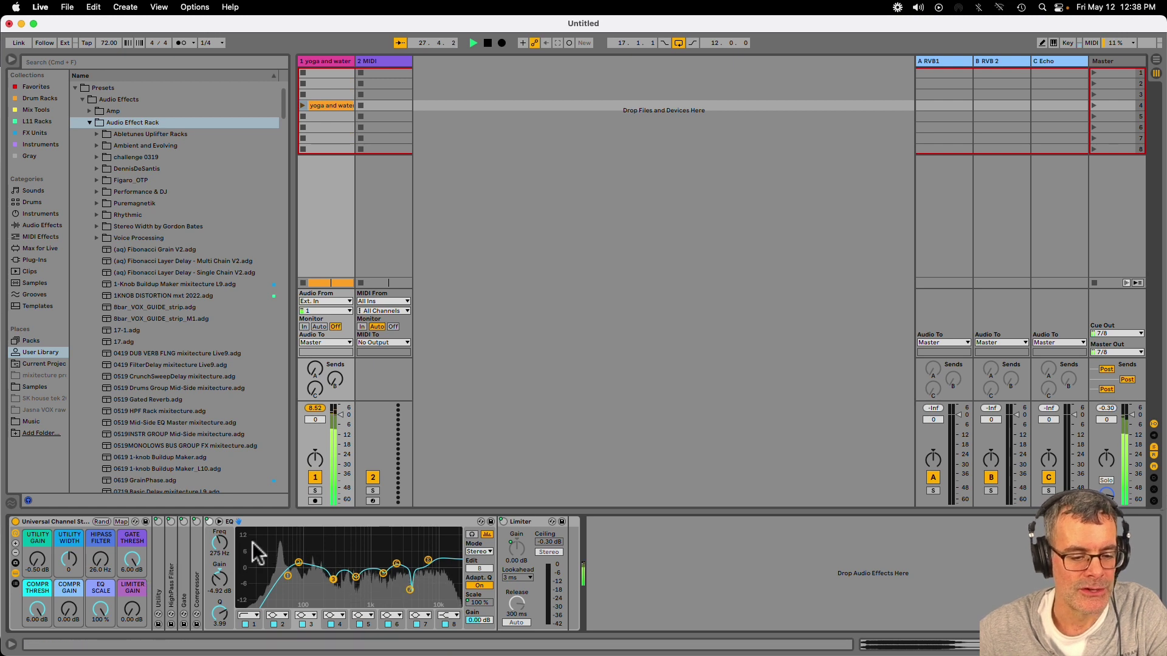
drag(106, 609, 100, 609)
double_click(246, 522)
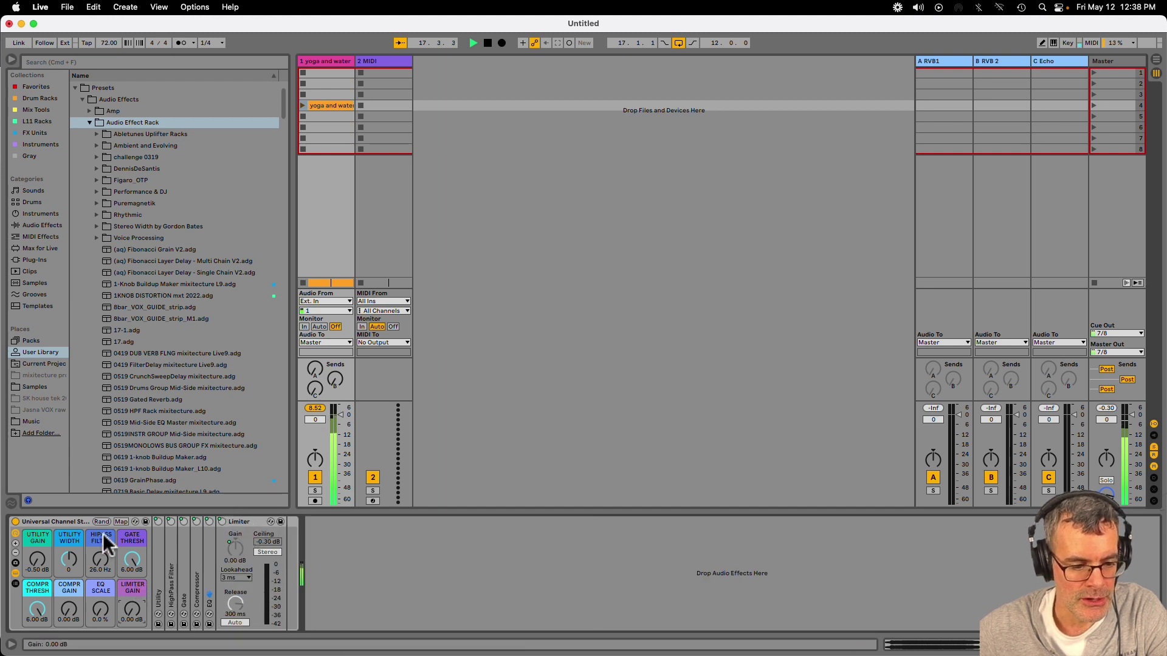
Select the Universal Channel Strip rack, now neutral with EQ Scale 0.0% and Limiter Gain 0.00 dB
click(80, 521)
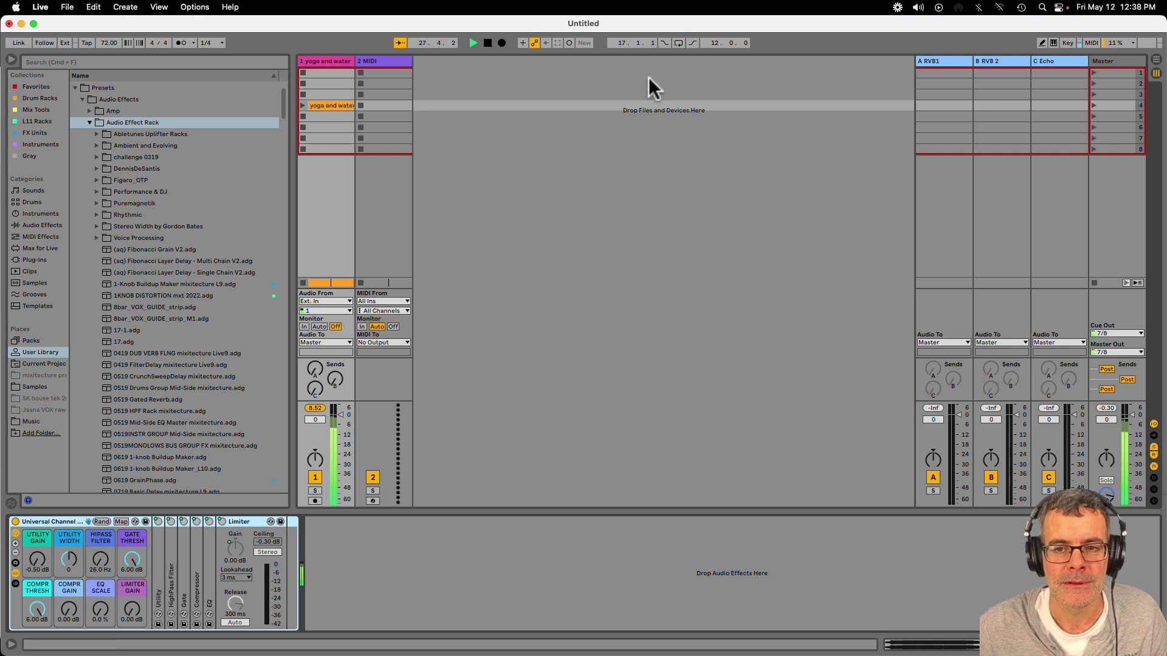
Switch to Firefox and scroll the SamCart course directory down to the Make Space For Bass listing
key(super+Tab)
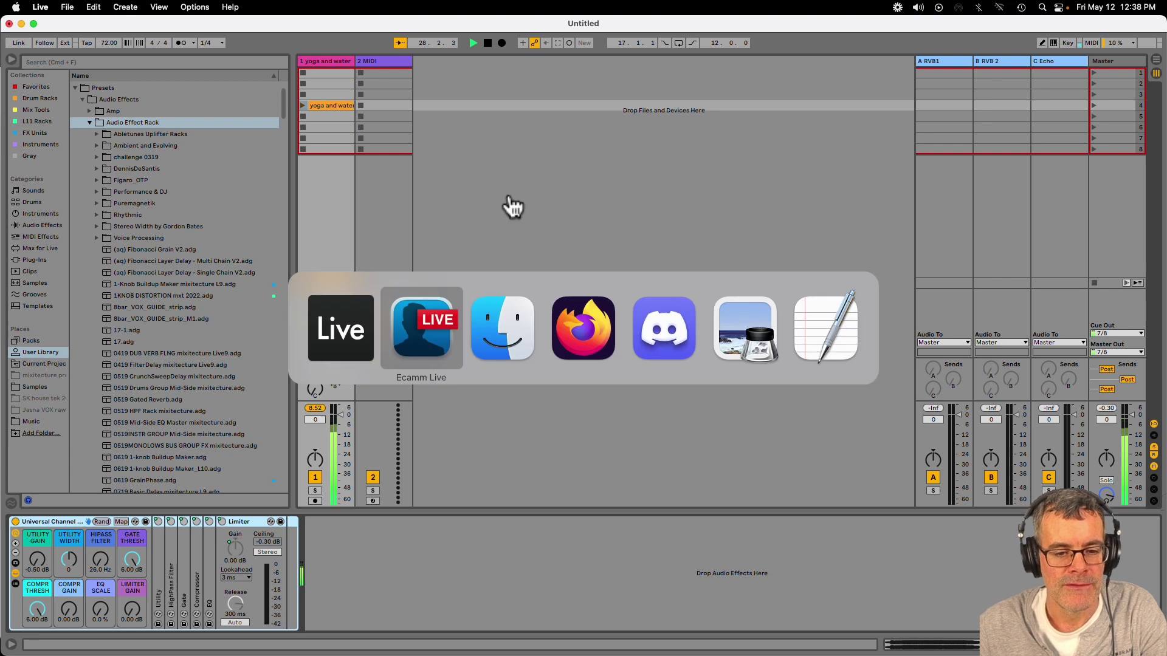
key(super+Tab)
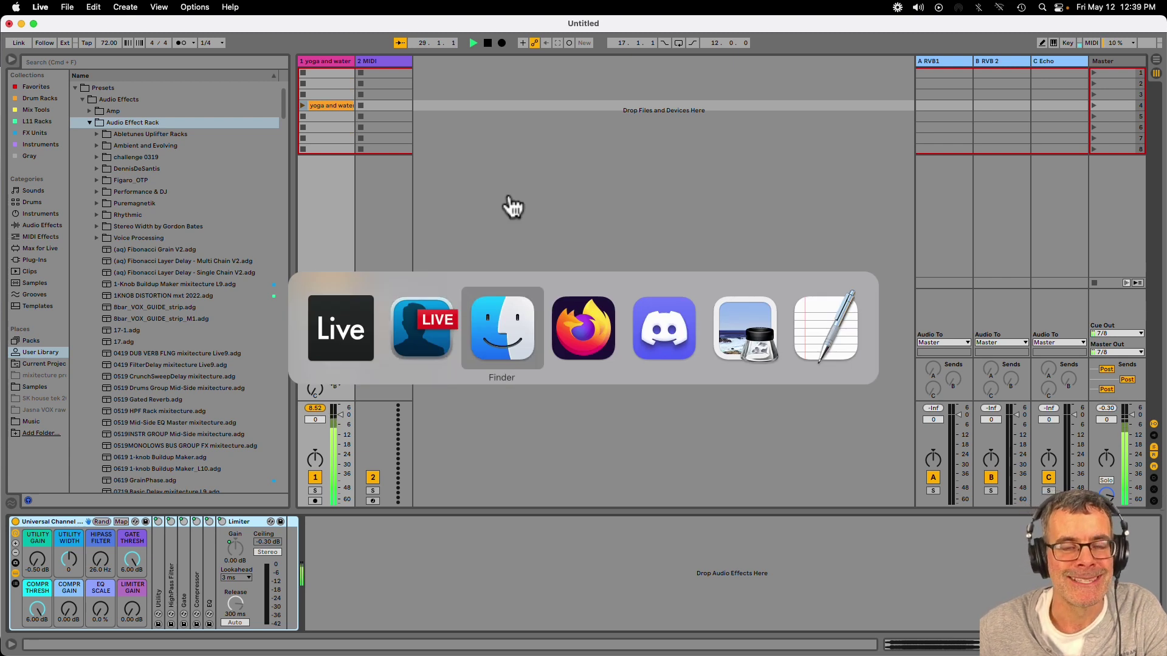
key(super+Tab)
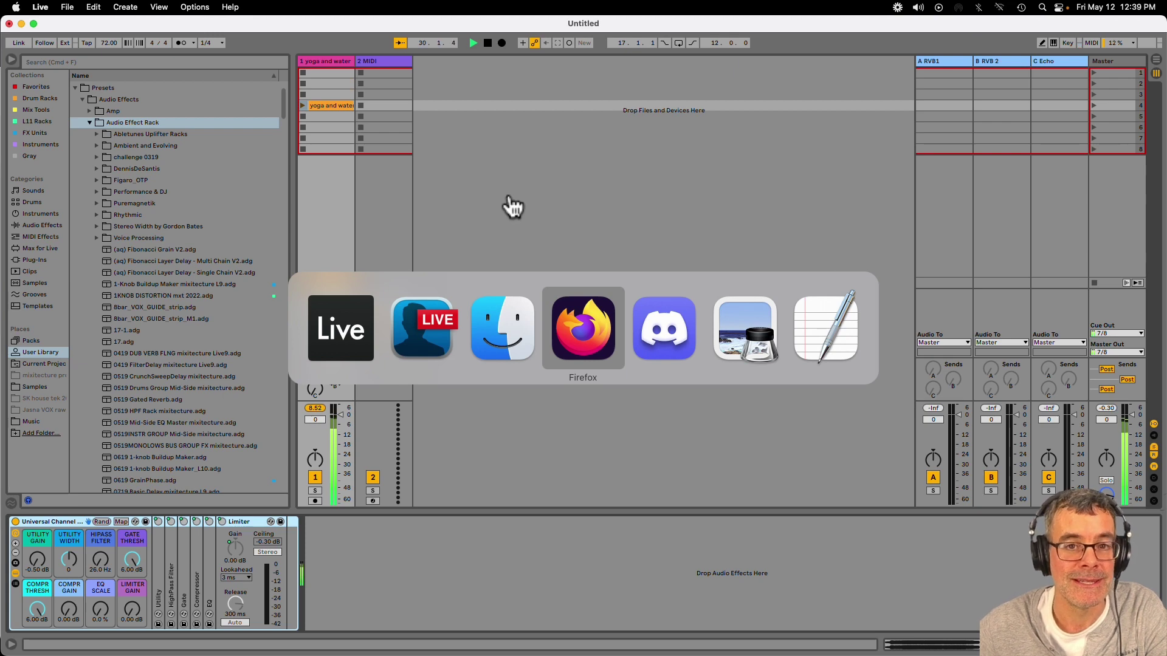
key(super)
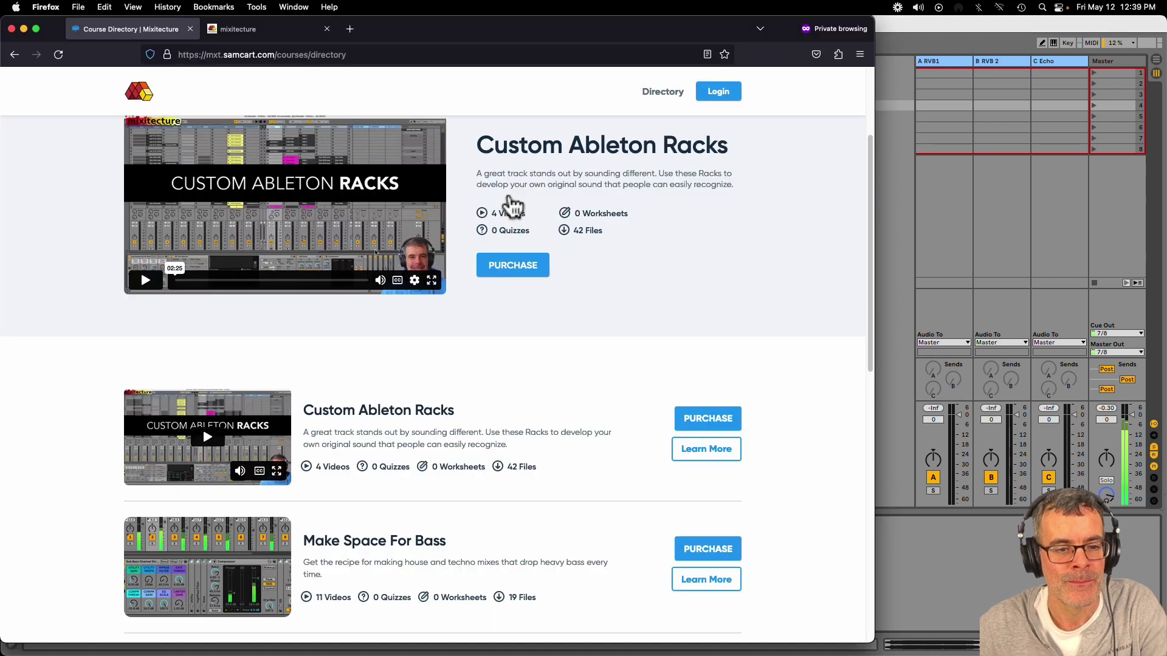
scroll(335, 304, down, 3)
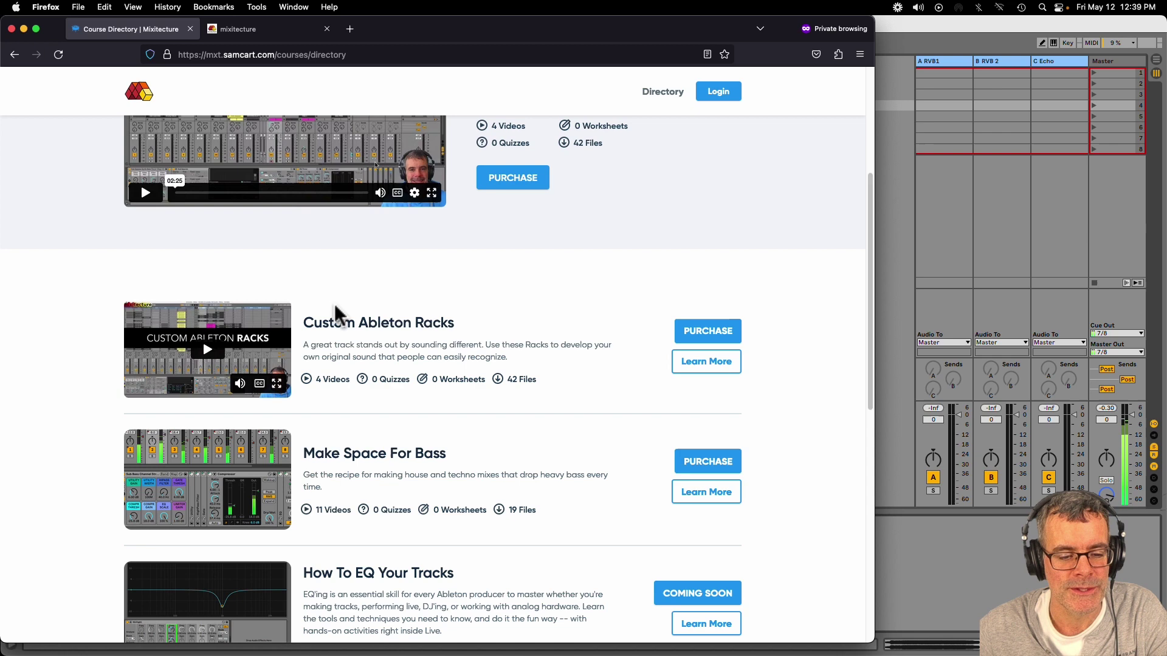
scroll(374, 471, up, 8)
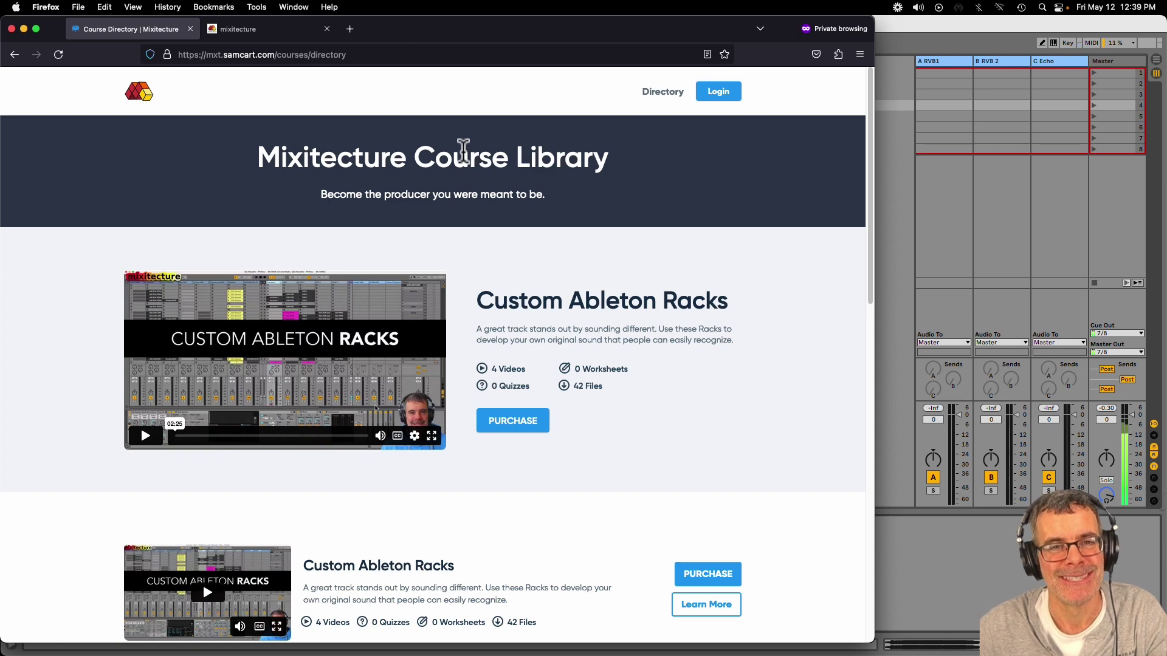
scroll(456, 161, down, 10)
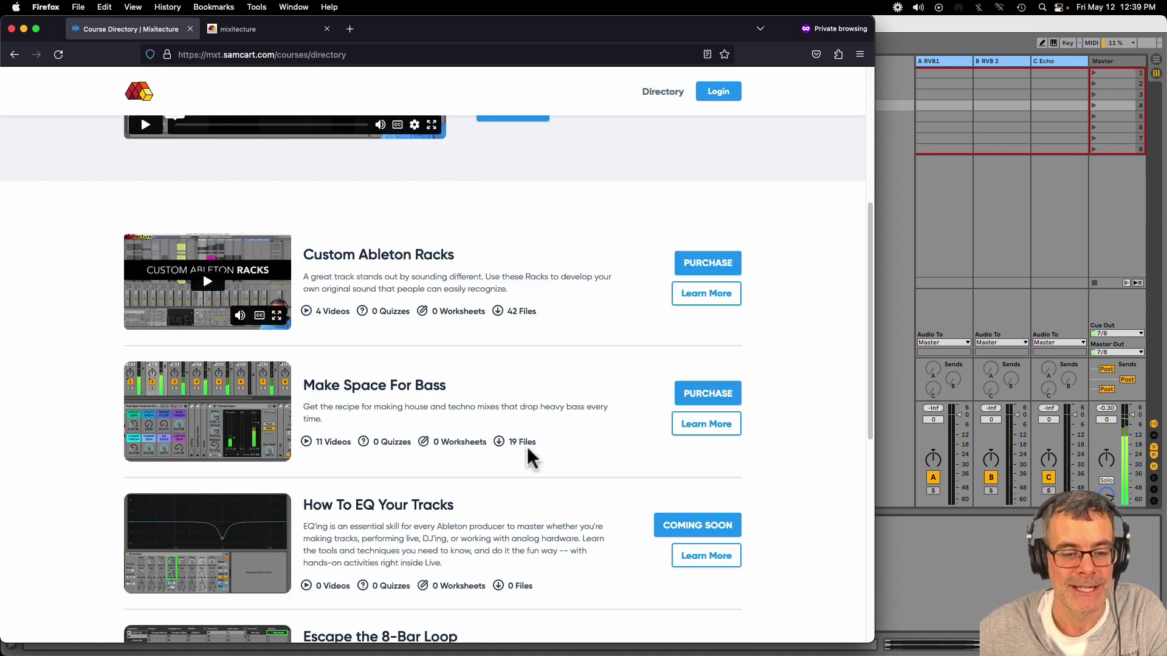
Open the Make Space For Bass course page, read through its description and unit lessons, then return to the top
click(706, 424)
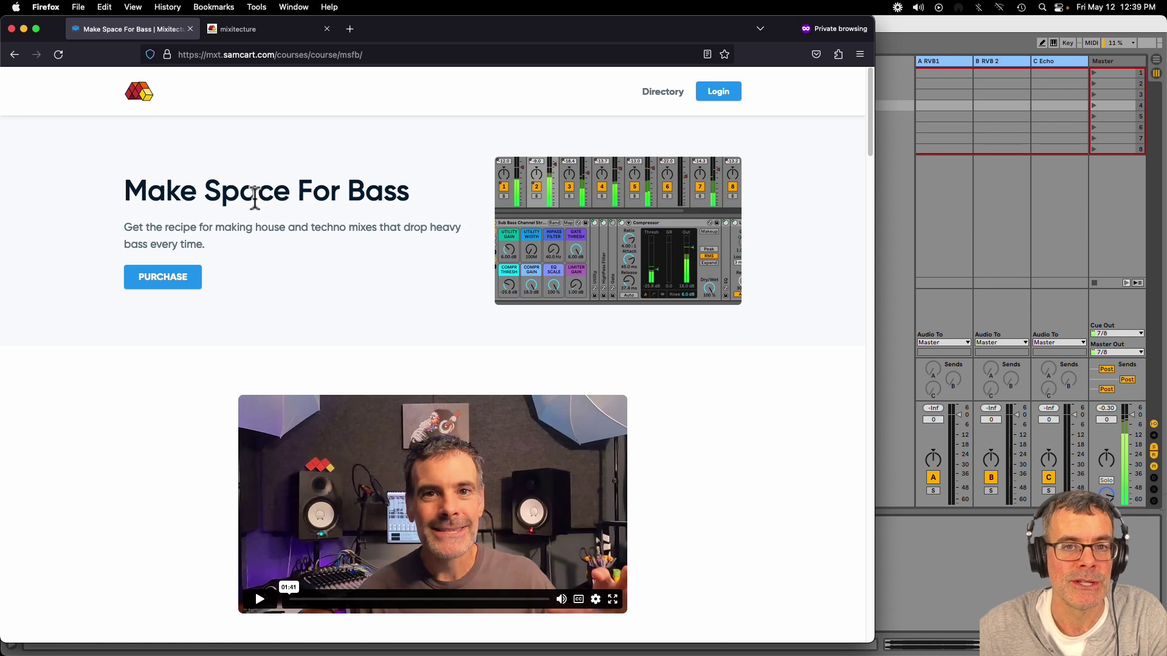
scroll(184, 347, down, 5)
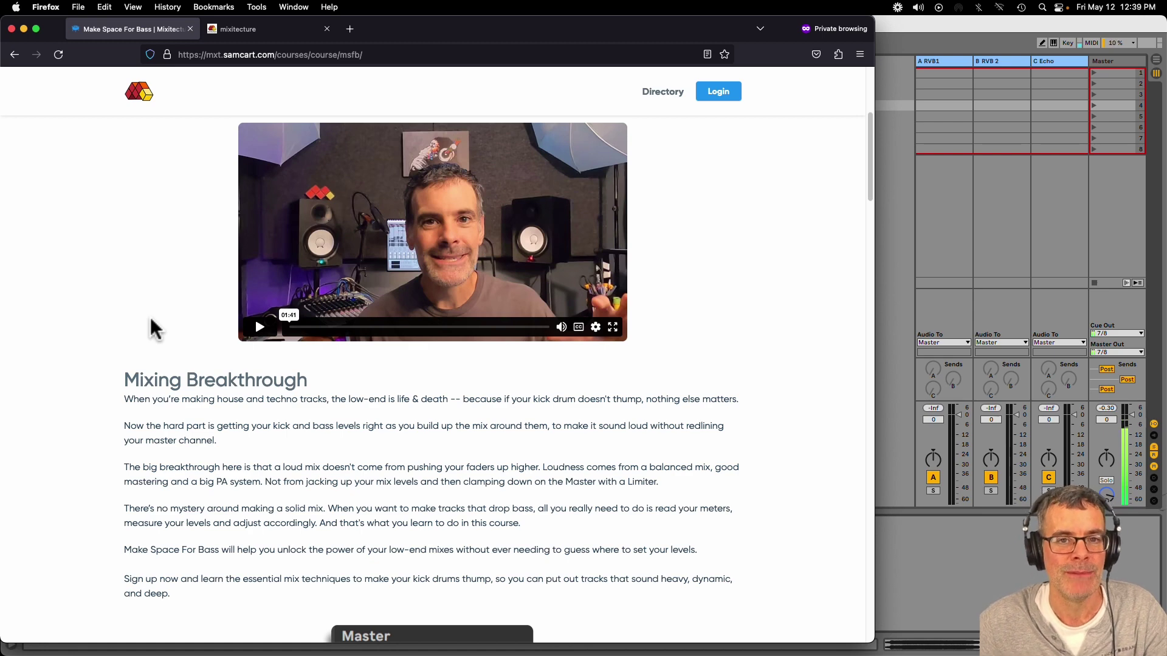
scroll(152, 321, down, 1)
scroll(150, 322, down, 10)
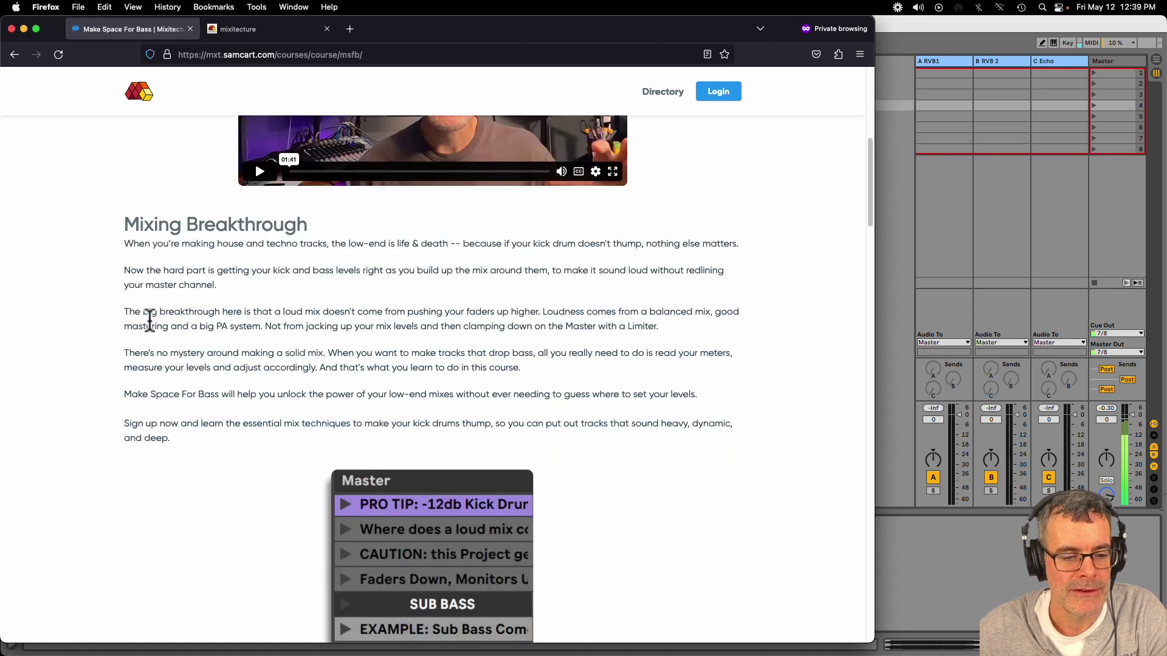
scroll(146, 319, down, 5)
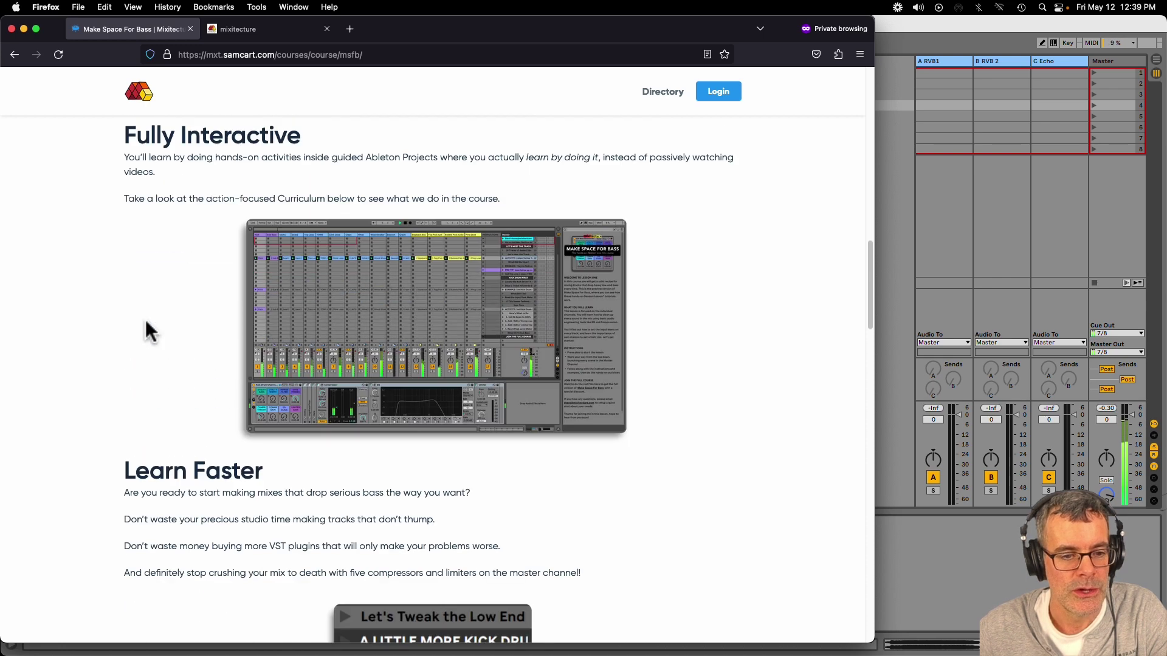
scroll(145, 321, down, 4)
scroll(144, 322, down, 10)
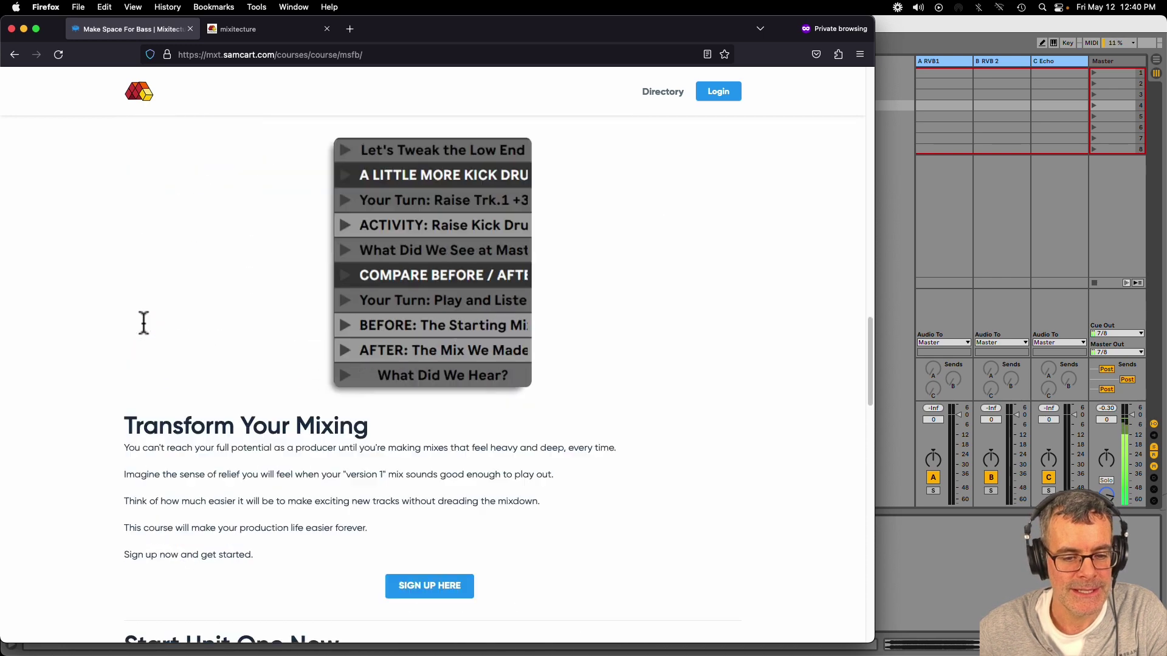
scroll(141, 323, down, 6)
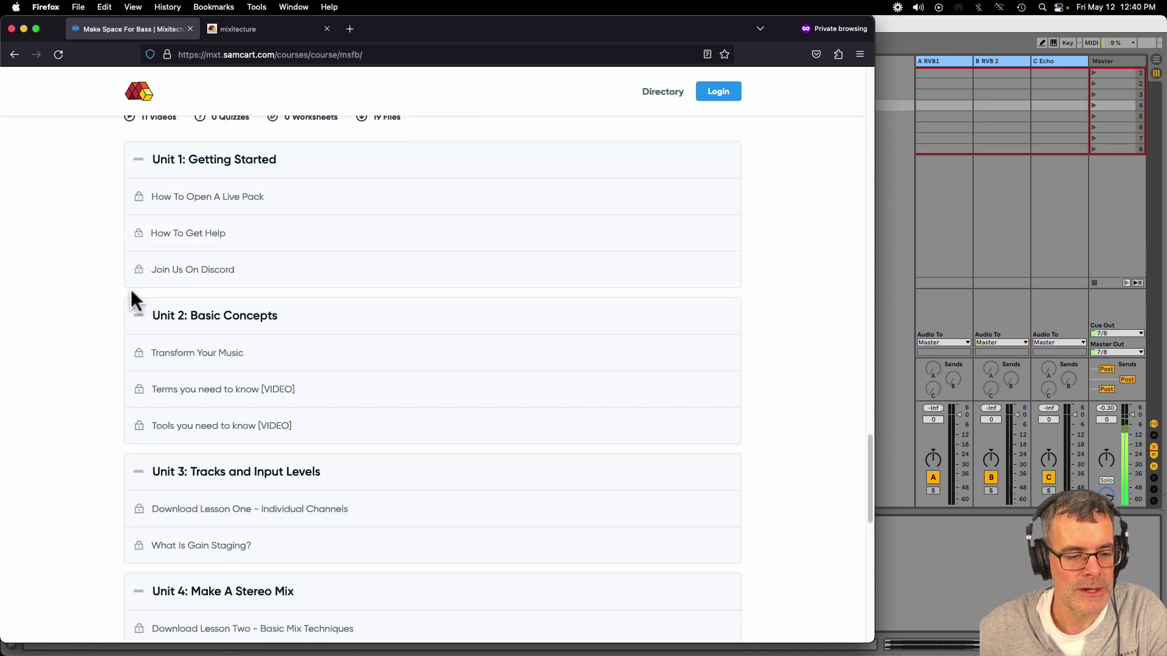
scroll(129, 358, up, 6)
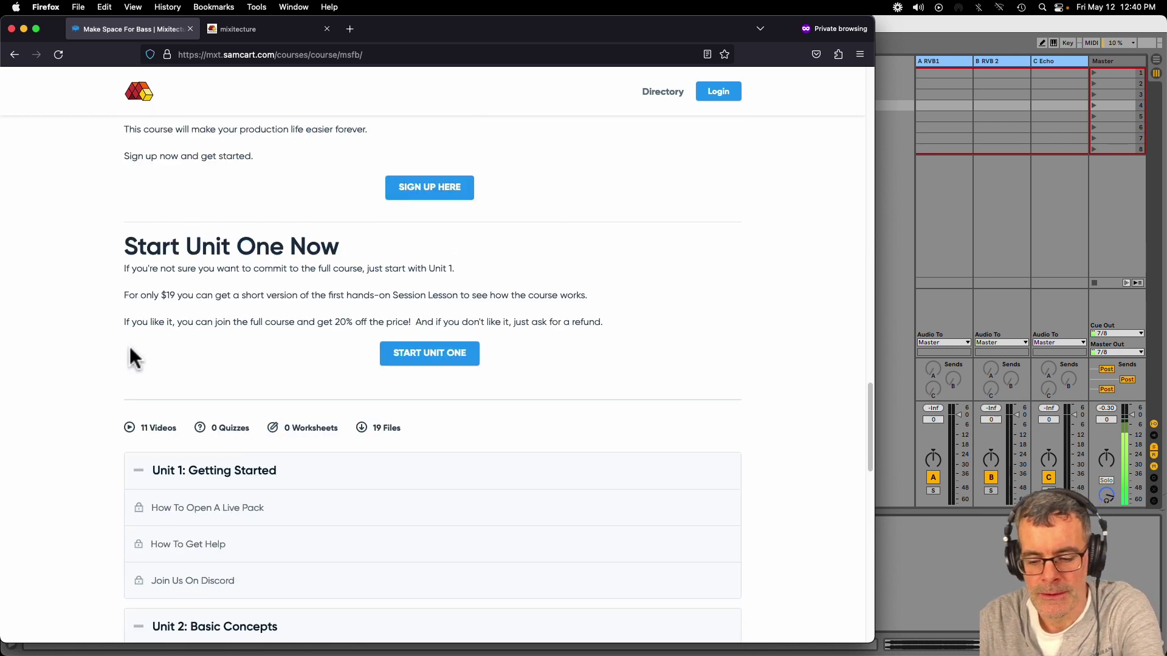
key(Home)
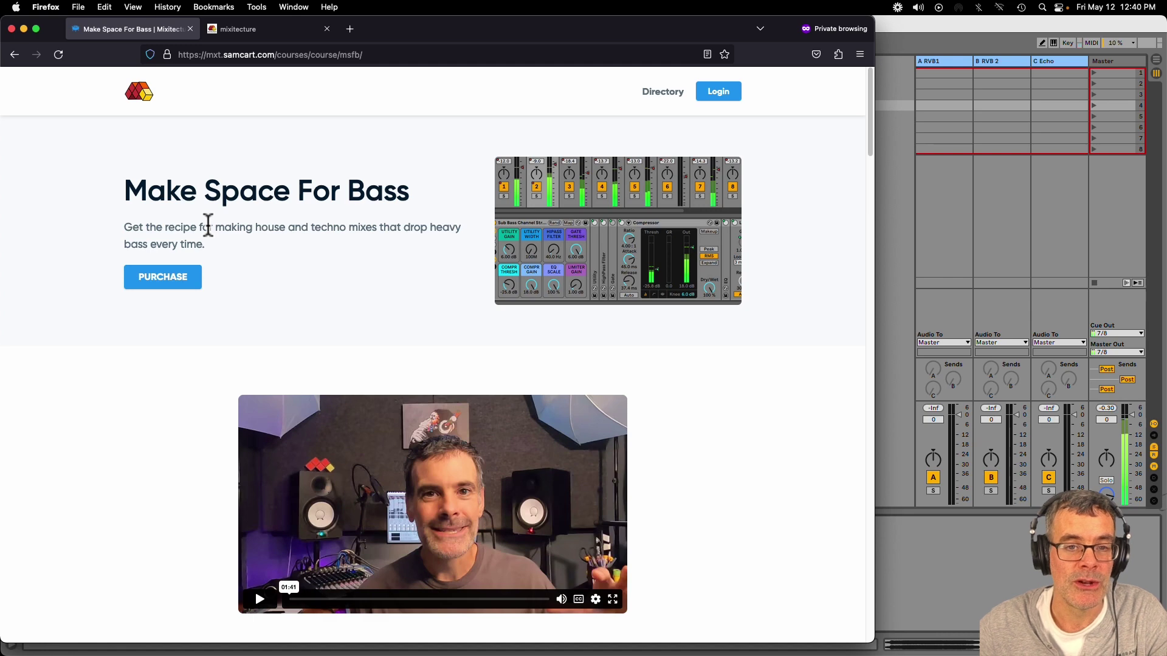
In the Gumroad mixitecture store, open the $19 Make Space For Bass: Start Unit 1 product
click(258, 27)
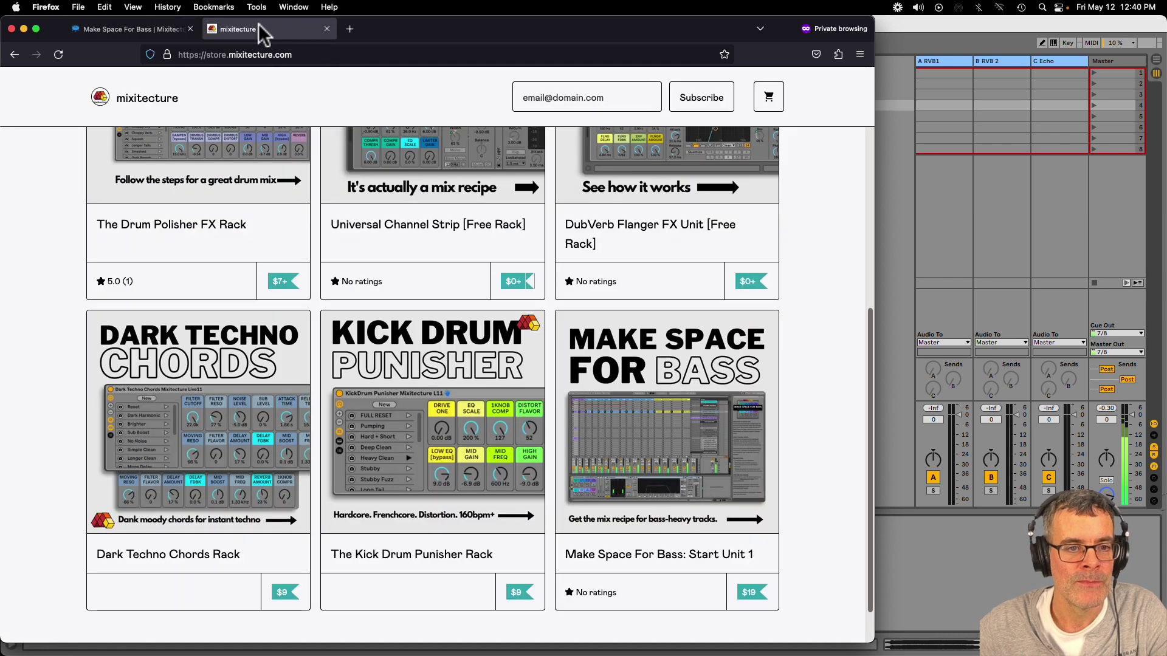
scroll(552, 317, up, 5)
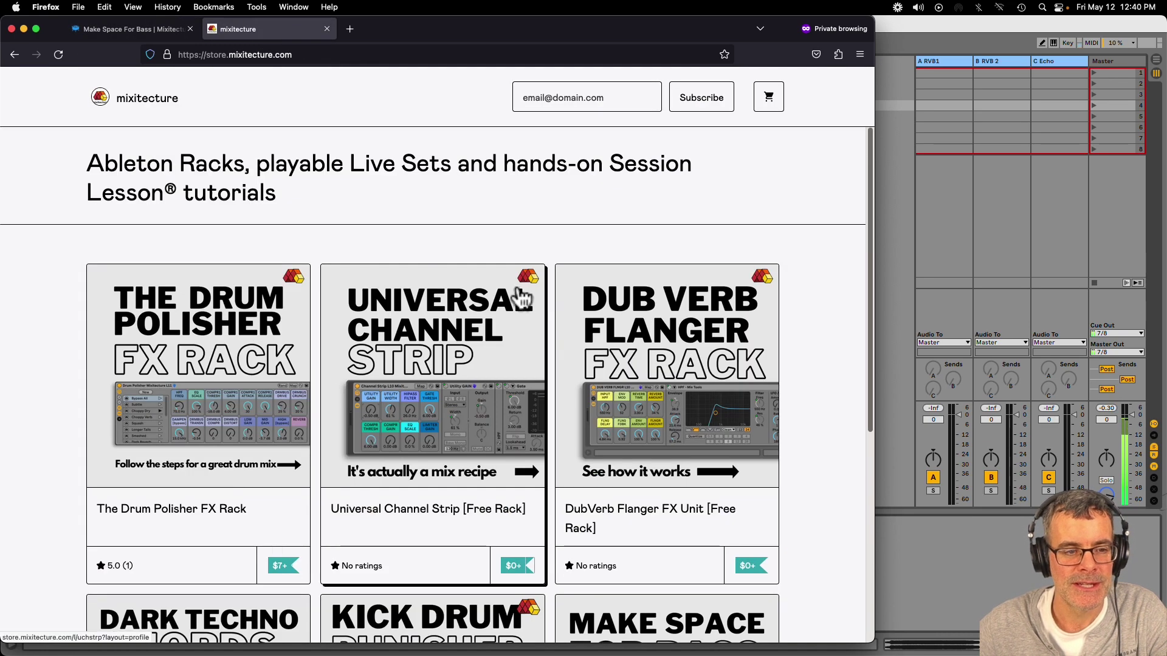
scroll(565, 304, down, 5)
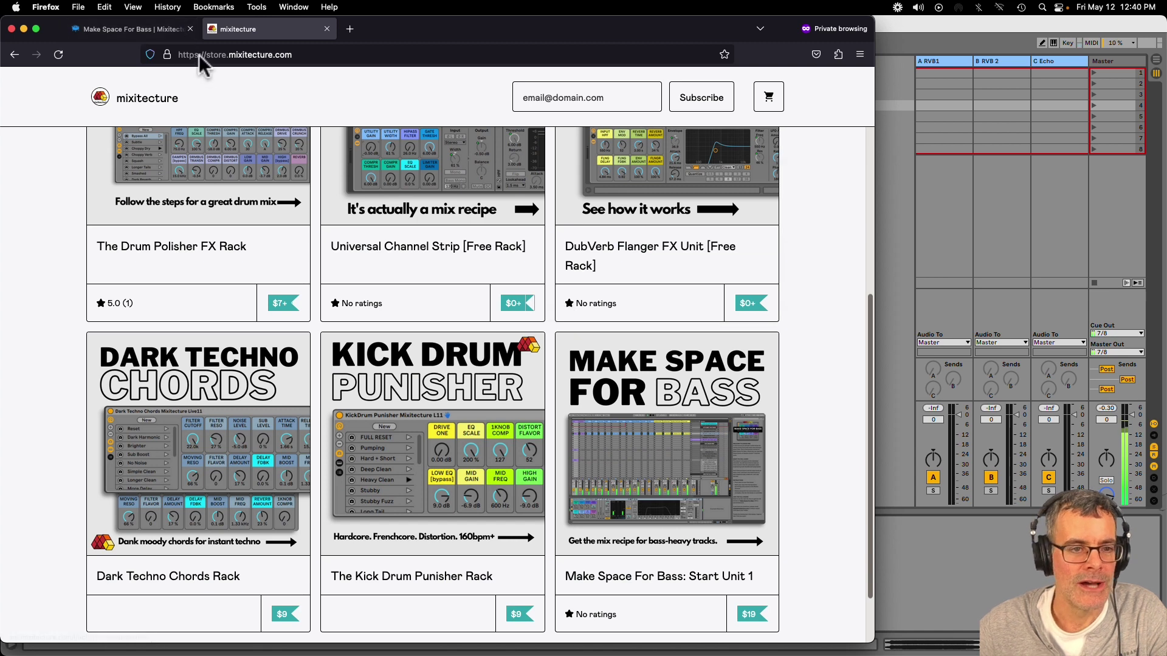
scroll(626, 346, down, 2)
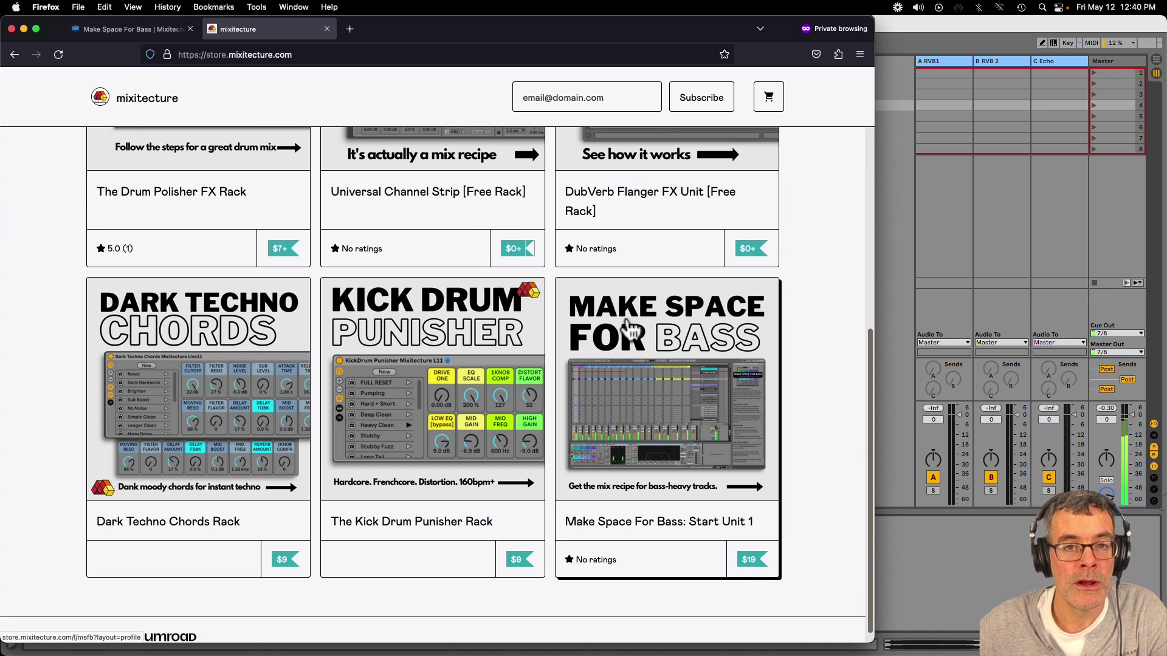
click(629, 328)
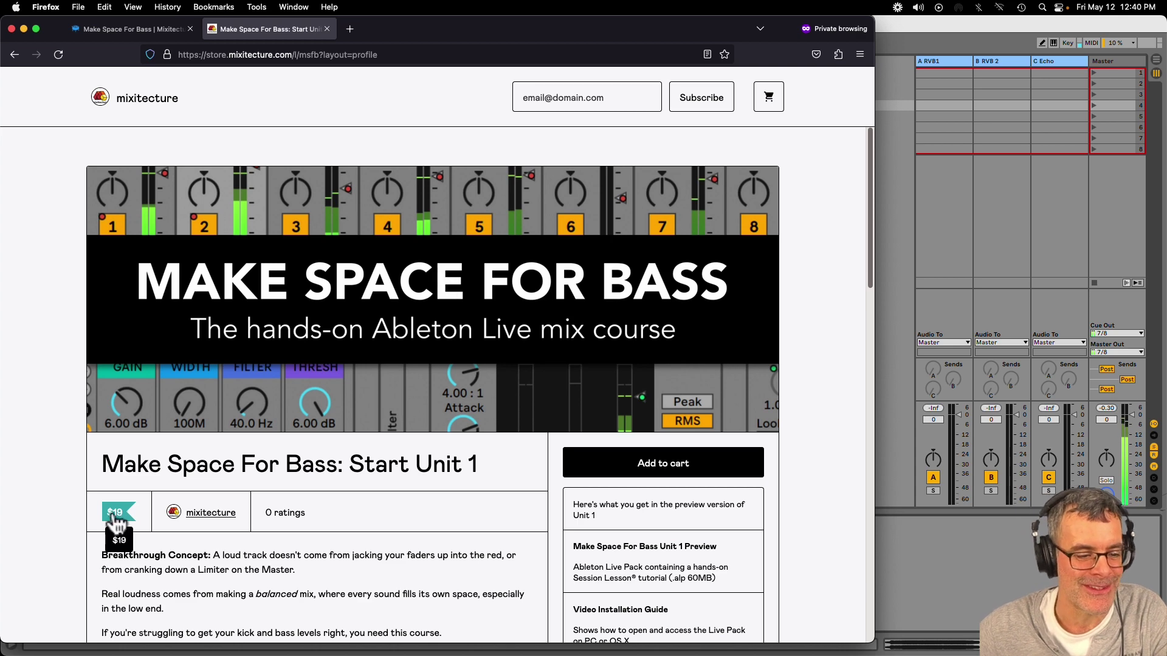
Read the product page's Breakthrough Concept paragraph, then go back to the Ableton Live set
scroll(337, 326, down, 3)
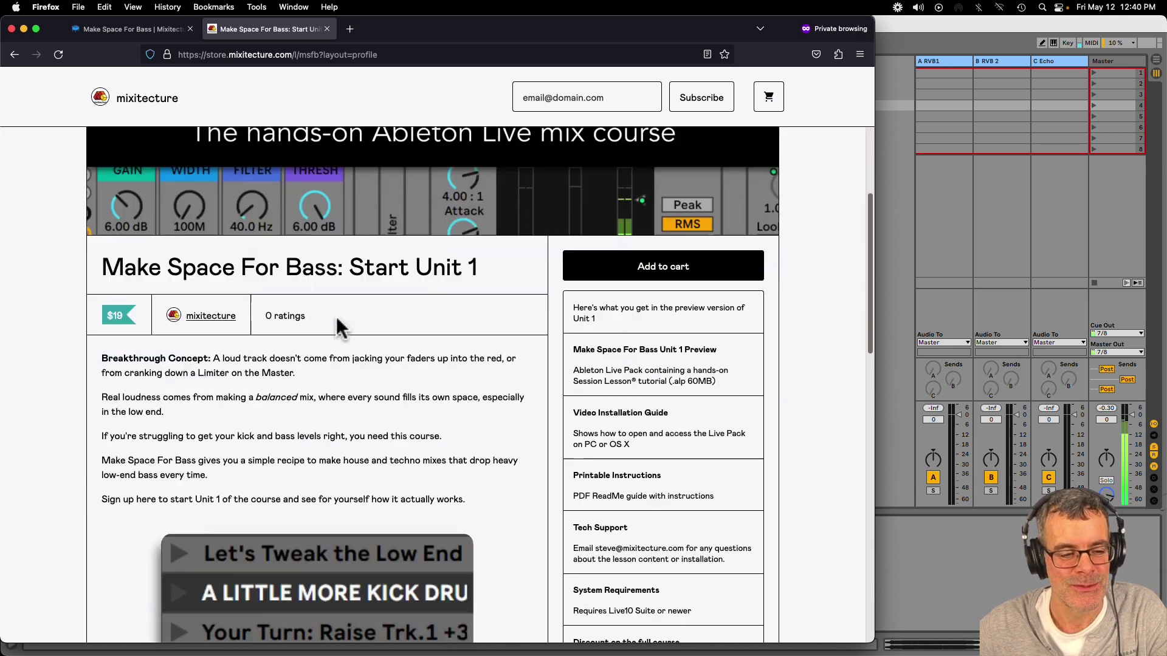
scroll(340, 326, down, 2)
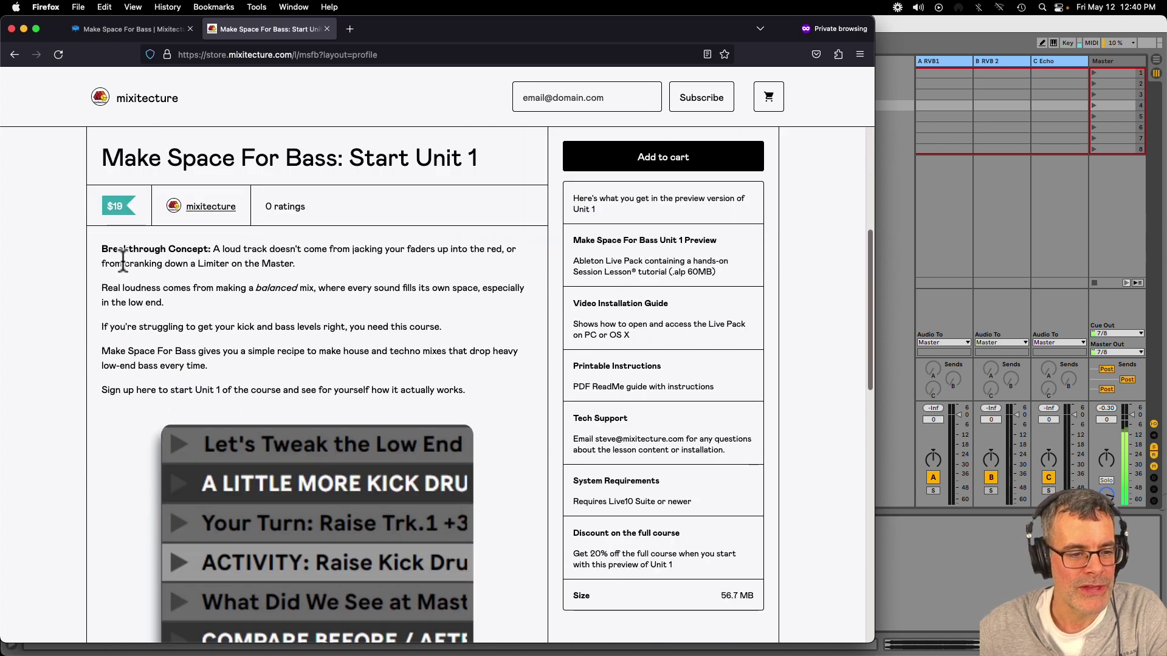
drag(297, 266, 101, 248)
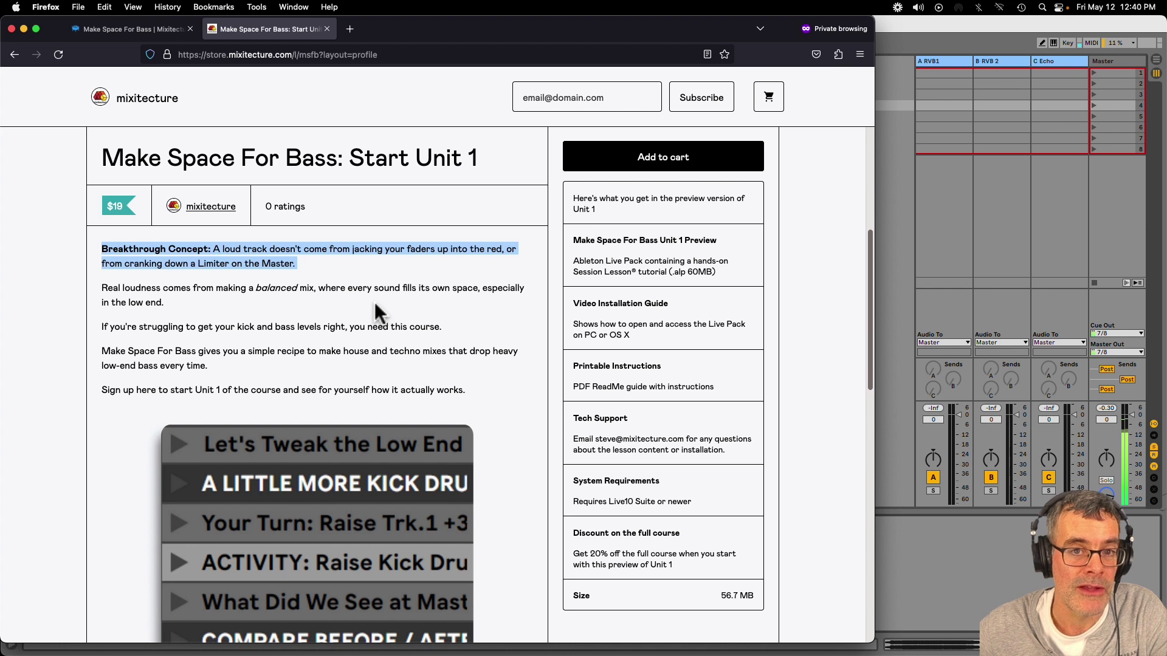
click(151, 301)
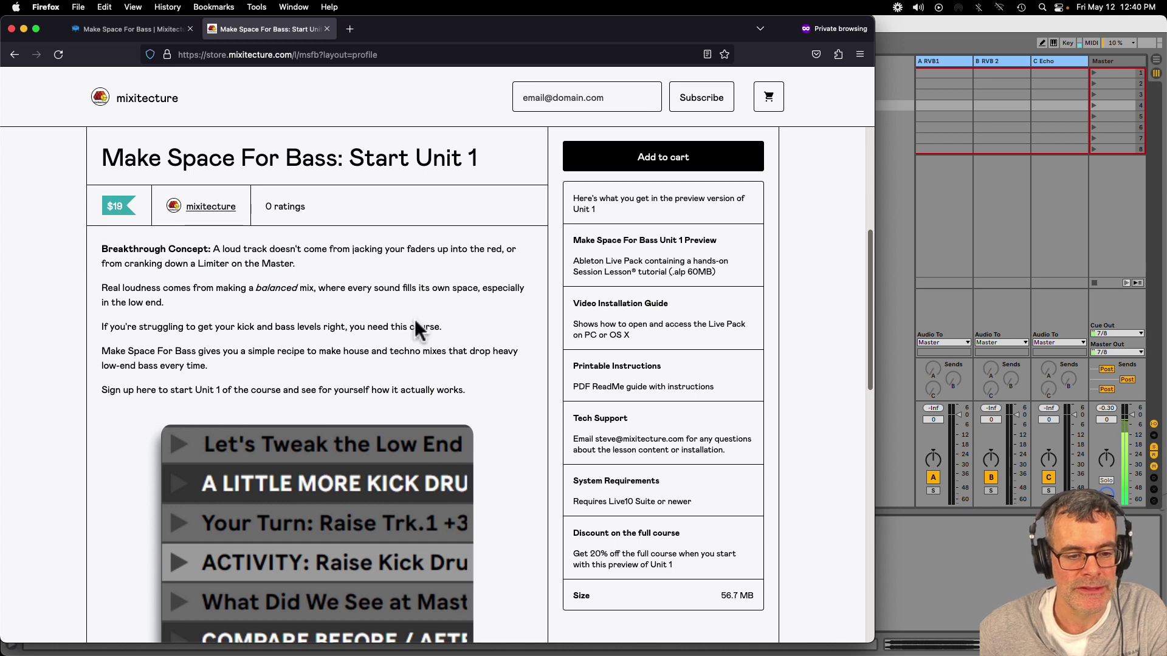
click(900, 465)
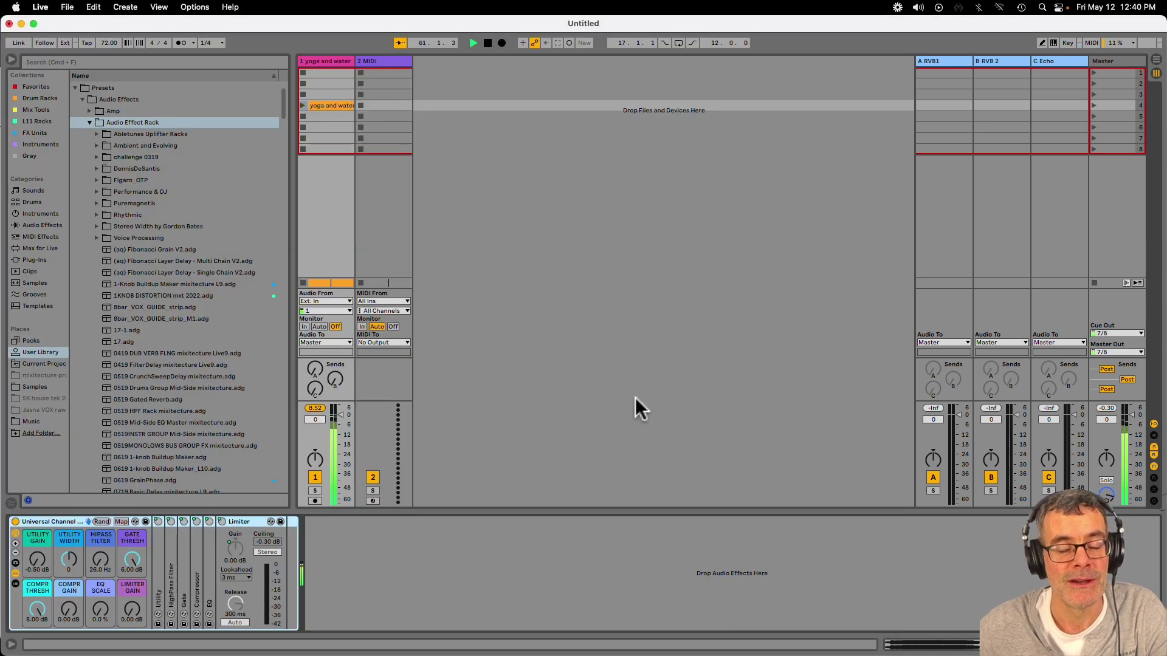